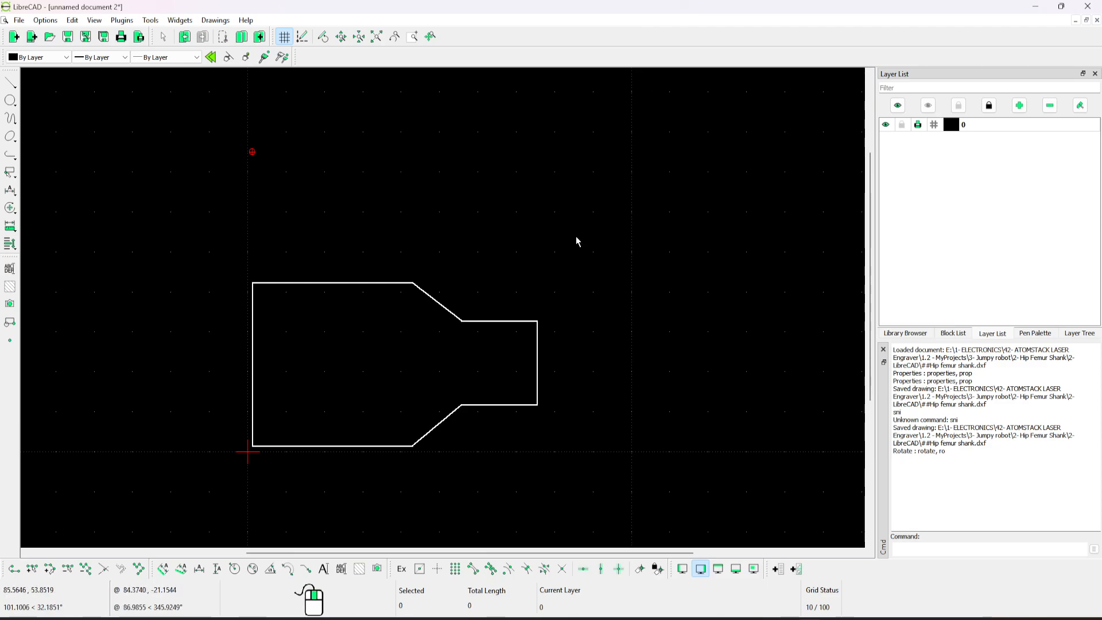
{"action": "middle_click_drag", "start_coordinate": [680, 202], "coordinate": [638, 200]}
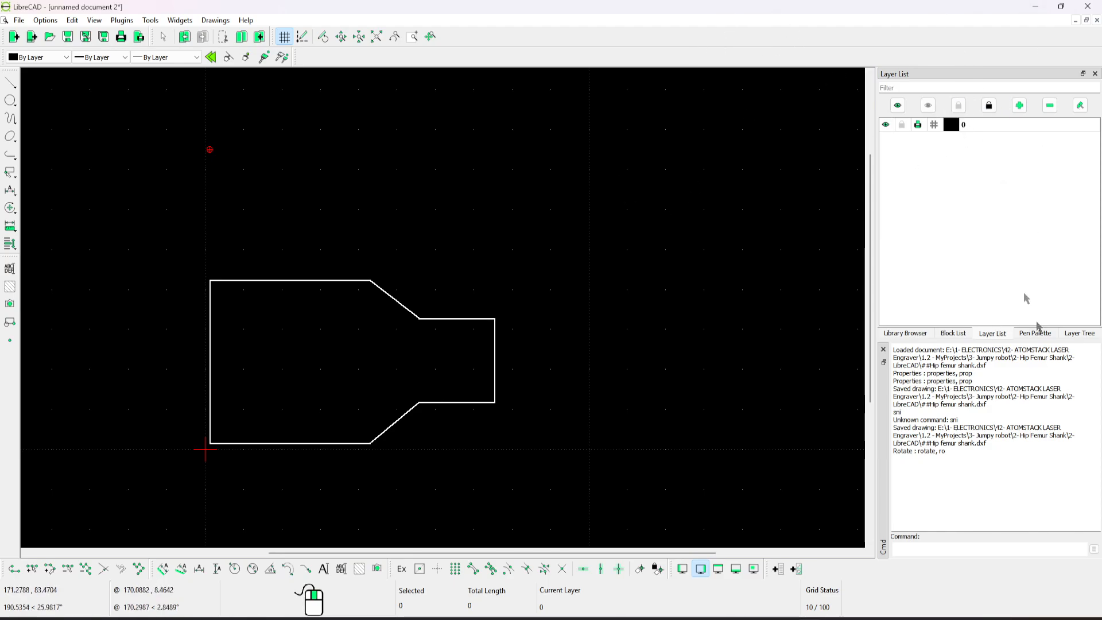
{"action": "left_click", "coordinate": [905, 334]}
{"action": "left_click", "coordinate": [995, 336]}
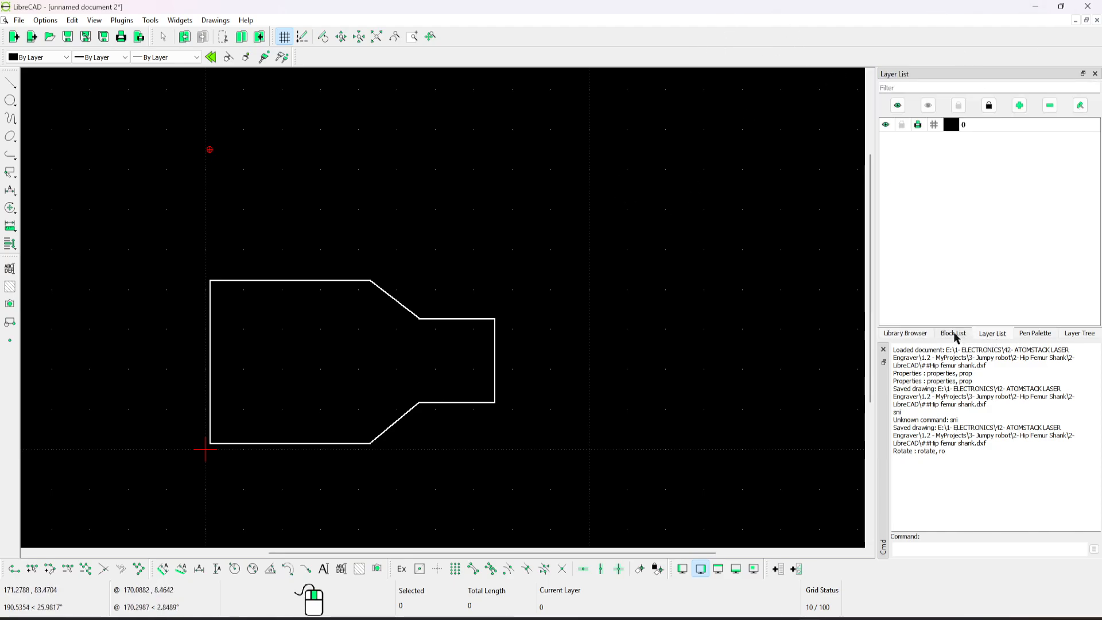
{"action": "left_click", "coordinate": [954, 335]}
{"action": "left_click", "coordinate": [1001, 337]}
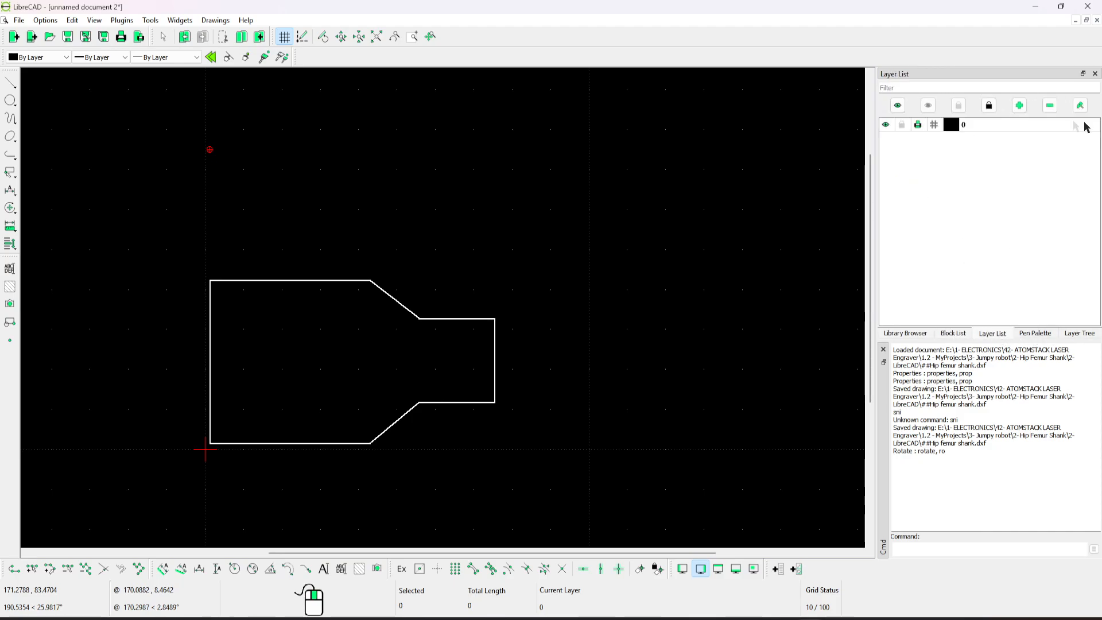
Create a layer named Text with a 0.25 mm ISO width and continuous line type, and make it the current layer.
{"action": "left_click", "coordinate": [1021, 105]}
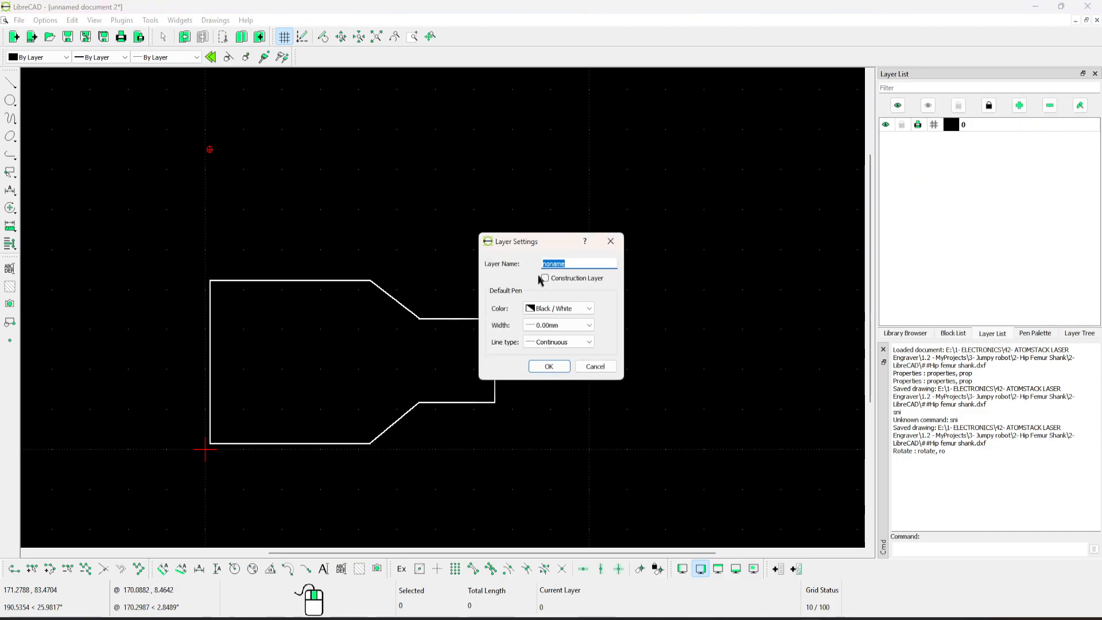
{"action": "type", "text": "Text"}
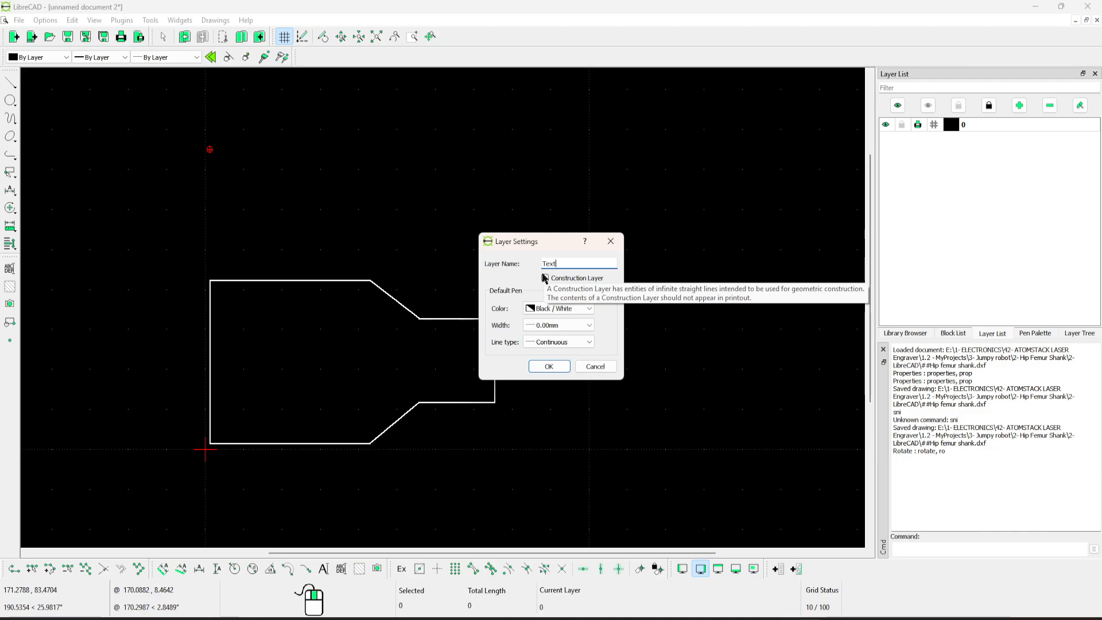
{"action": "left_click", "coordinate": [588, 325]}
{"action": "left_click", "coordinate": [562, 403]}
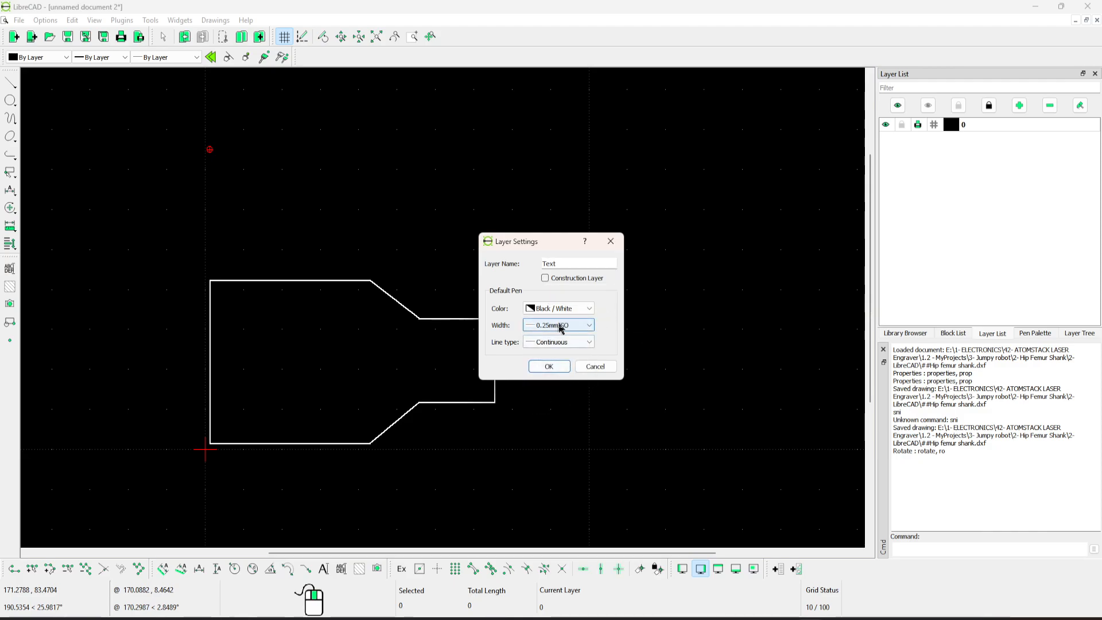
{"action": "left_click", "coordinate": [566, 342]}
{"action": "left_click", "coordinate": [566, 360]}
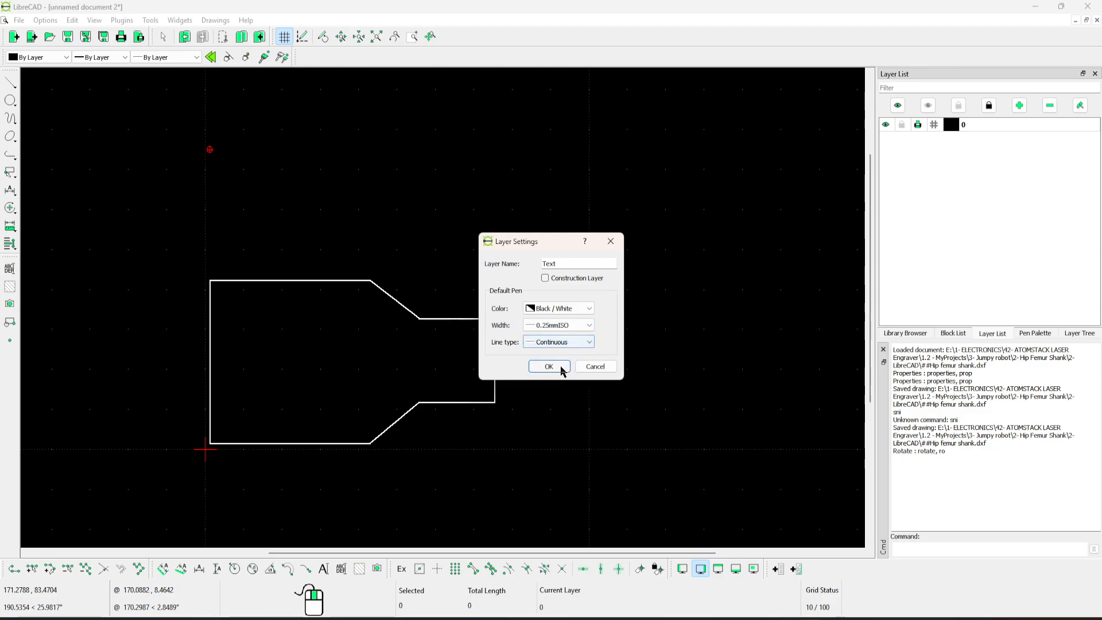
{"action": "left_click", "coordinate": [561, 367]}
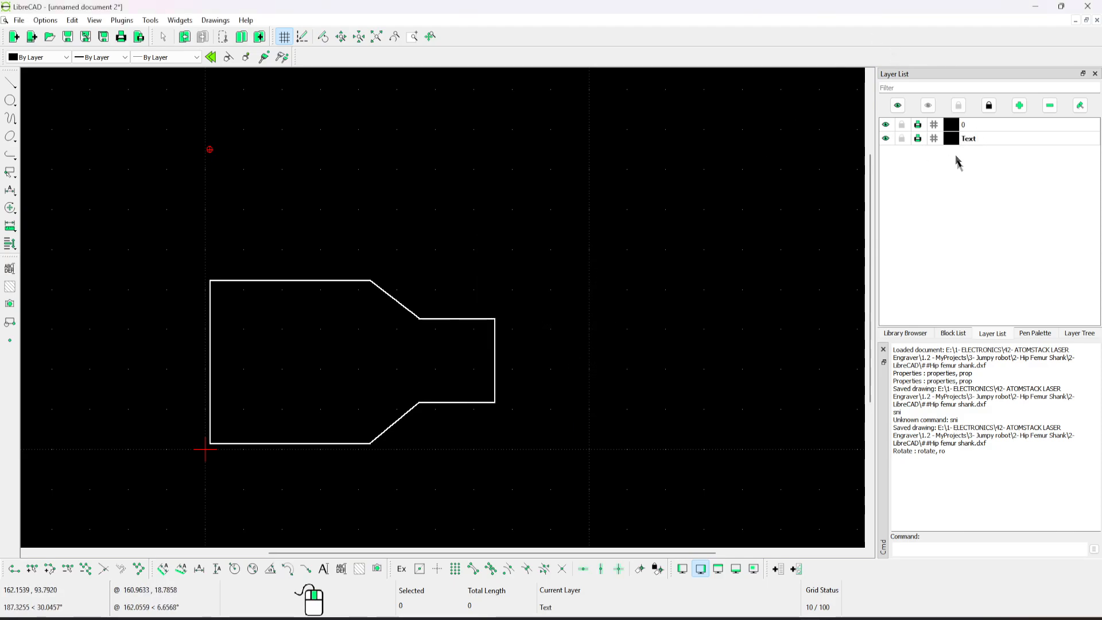
{"action": "left_click", "coordinate": [983, 141]}
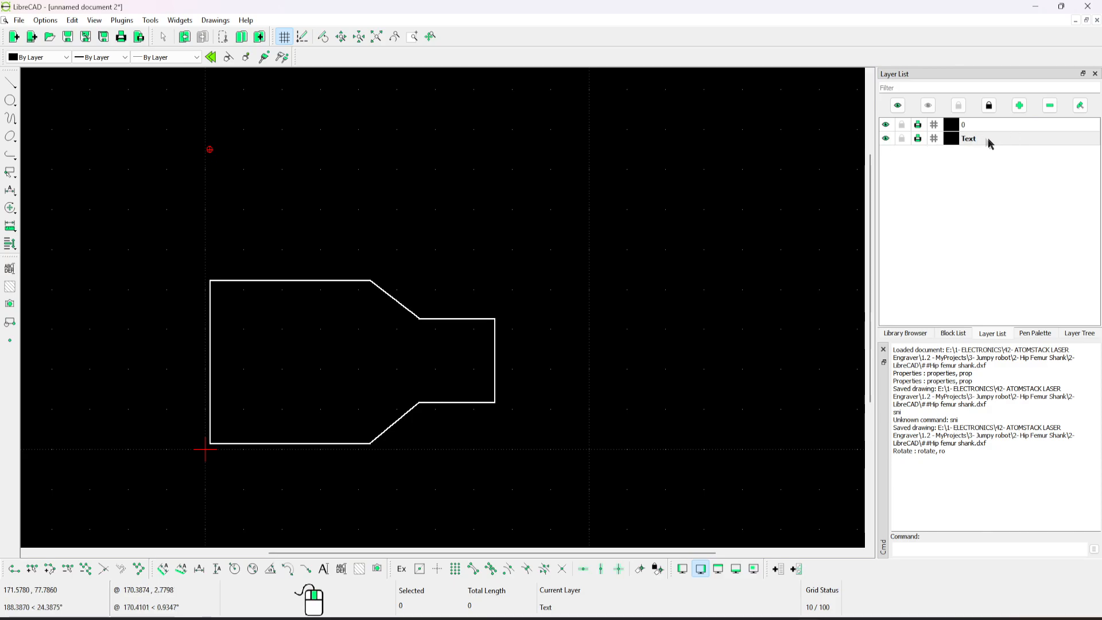
Lock layer 0, which holds the part outline.
{"action": "left_click", "coordinate": [453, 318]}
{"action": "left_click", "coordinate": [462, 402]}
{"action": "key", "text": "Escape"}
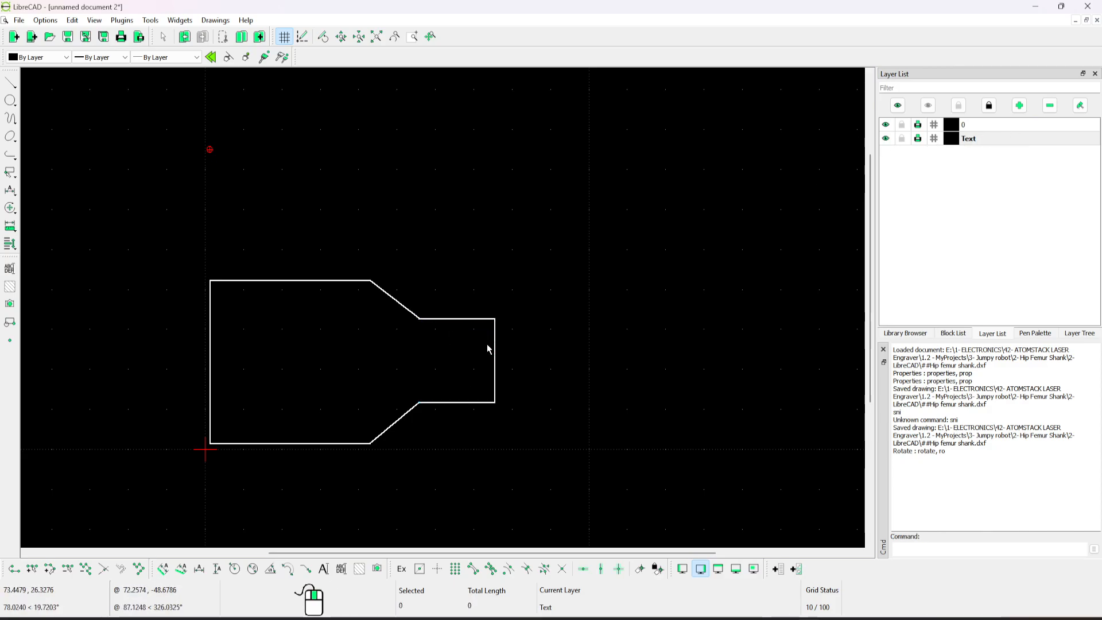
{"action": "left_click_drag", "start_coordinate": [427, 317], "coordinate": [496, 343]}
{"action": "left_click_drag", "start_coordinate": [484, 405], "coordinate": [706, 229]}
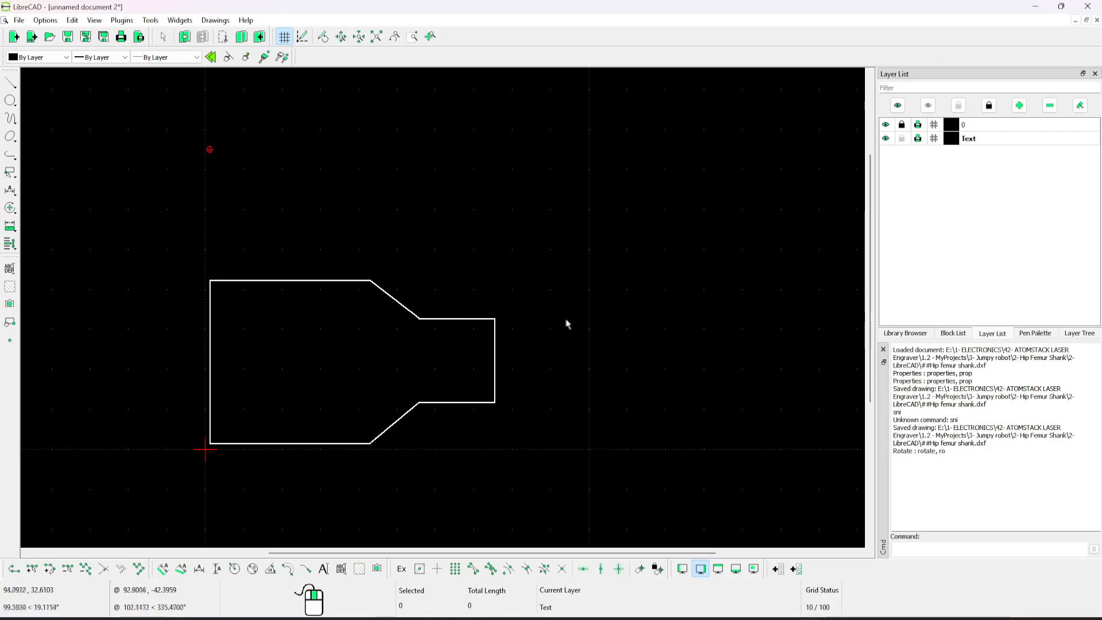
{"action": "middle_click_drag", "start_coordinate": [569, 319], "coordinate": [543, 296]}
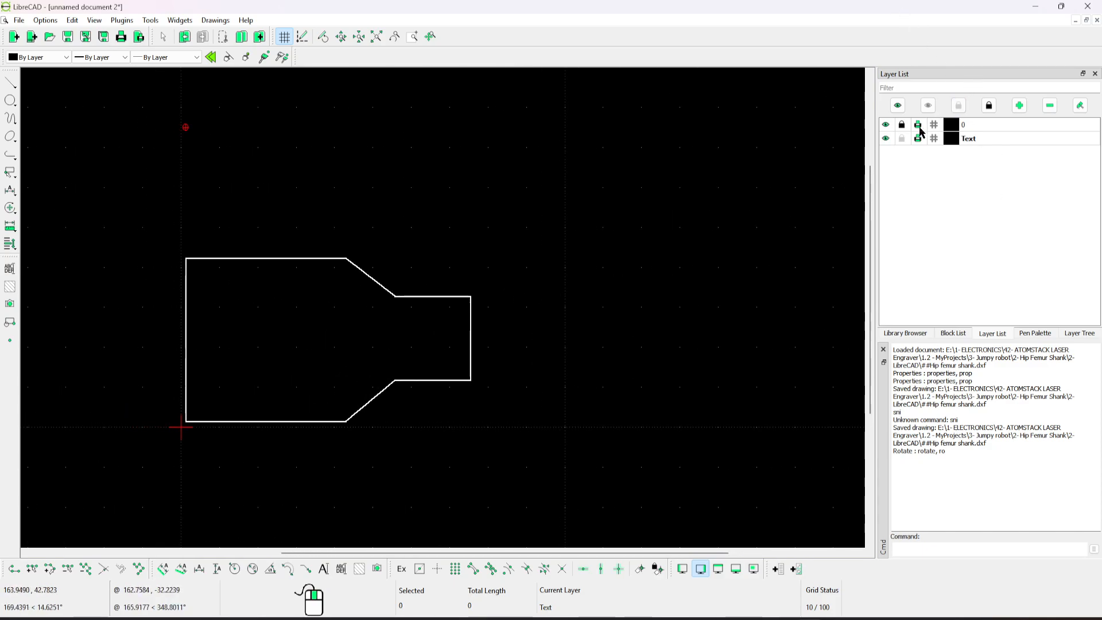
Toggle layer 0's visibility and leave the outline shown.
{"action": "left_click", "coordinate": [886, 125]}
{"action": "left_click", "coordinate": [886, 124]}
{"action": "left_click", "coordinate": [886, 125]}
{"action": "left_click", "coordinate": [886, 125]}
Place the two-line multiline text "ProDrone Control" in font greek_ol at height 5 inside the outline's wide section.
{"action": "left_click", "coordinate": [11, 269]}
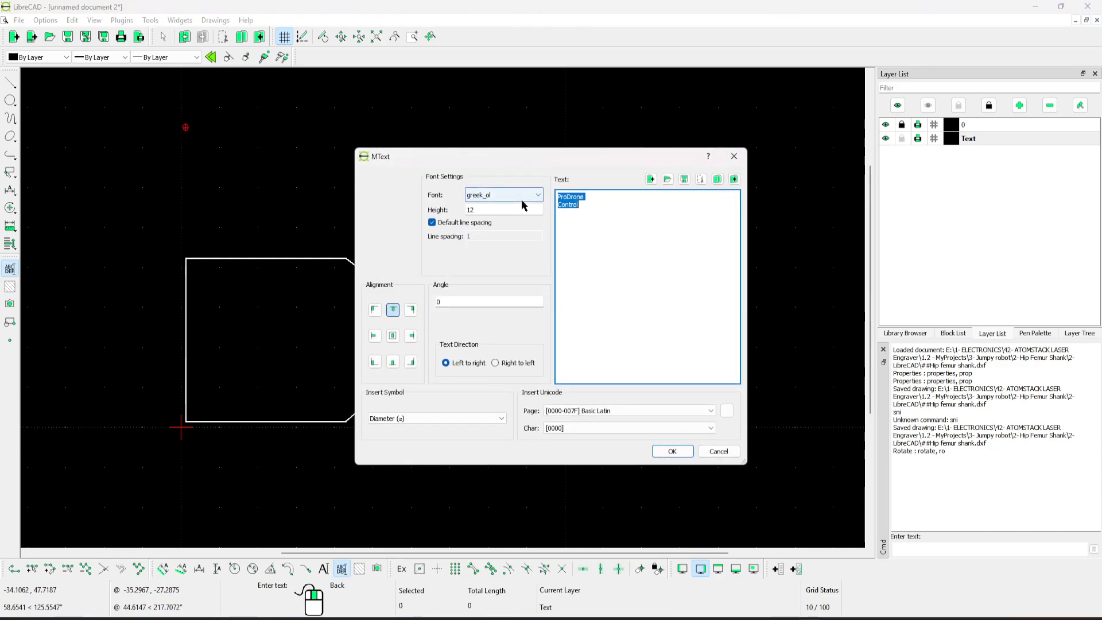
{"action": "double_click", "coordinate": [487, 208]}
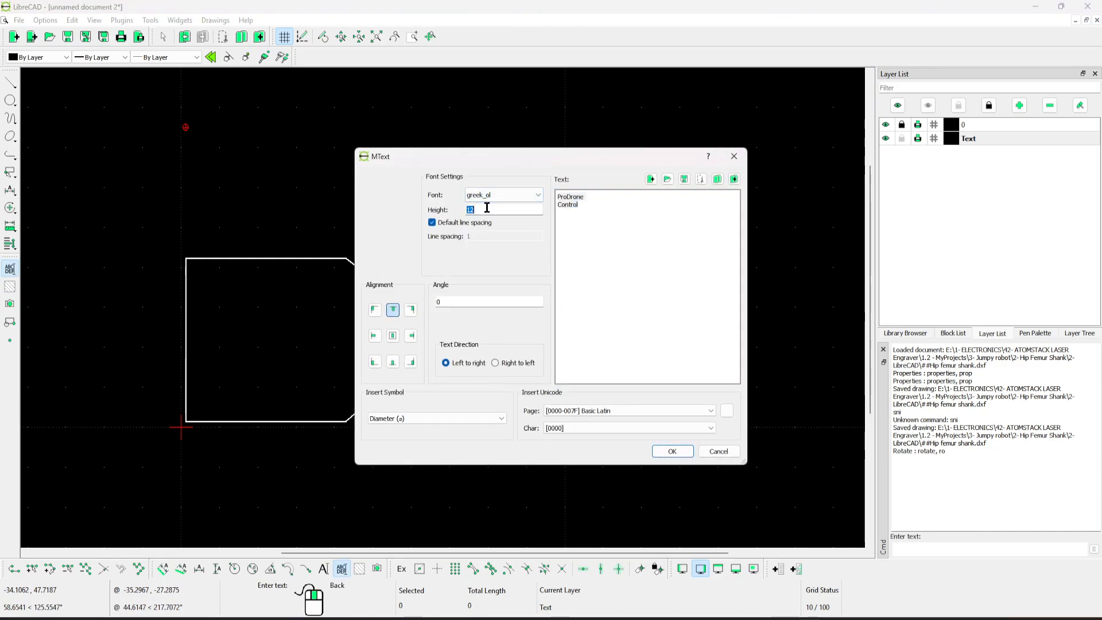
{"action": "type", "text": "5"}
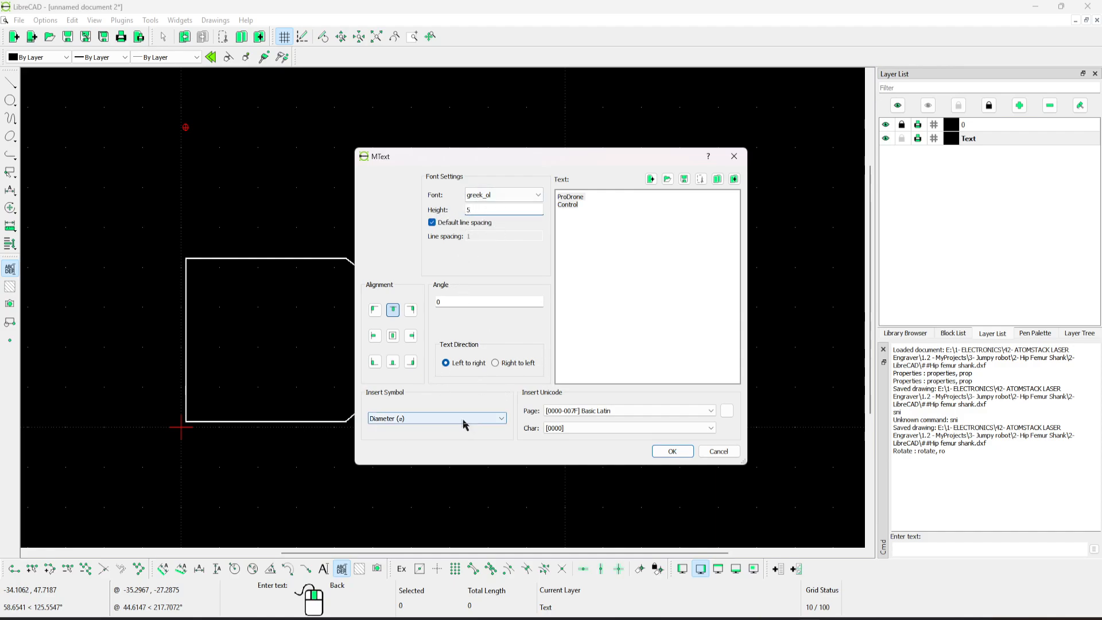
{"action": "left_click", "coordinate": [672, 451]}
{"action": "left_click", "coordinate": [285, 309]}
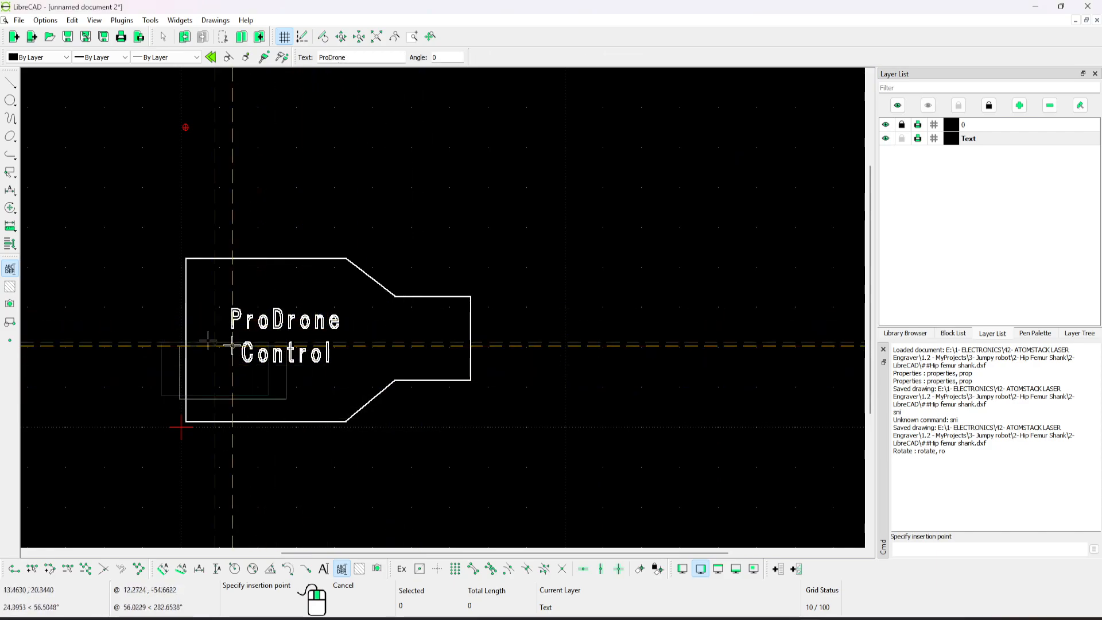
{"action": "scroll", "coordinate": [241, 337], "scroll_direction": "up", "scroll_amount": 3}
{"action": "middle_click_drag", "start_coordinate": [280, 364], "coordinate": [426, 331]}
{"action": "scroll", "coordinate": [281, 364], "scroll_direction": "up", "scroll_amount": 1}
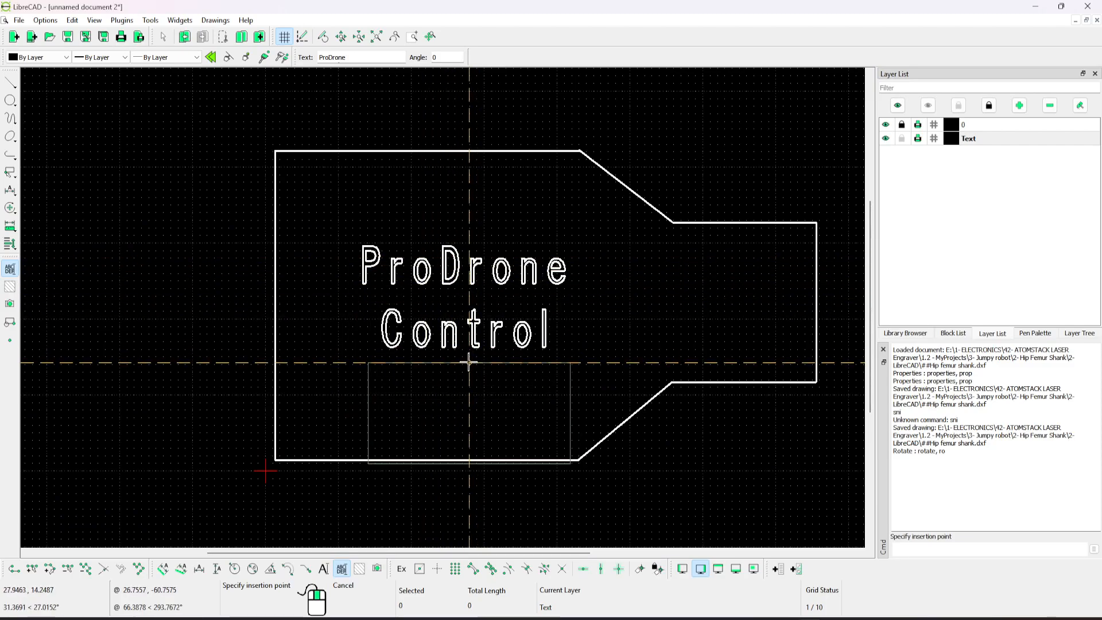
{"action": "key", "text": "Escape"}
{"action": "middle_click_drag", "start_coordinate": [534, 192], "coordinate": [492, 209]}
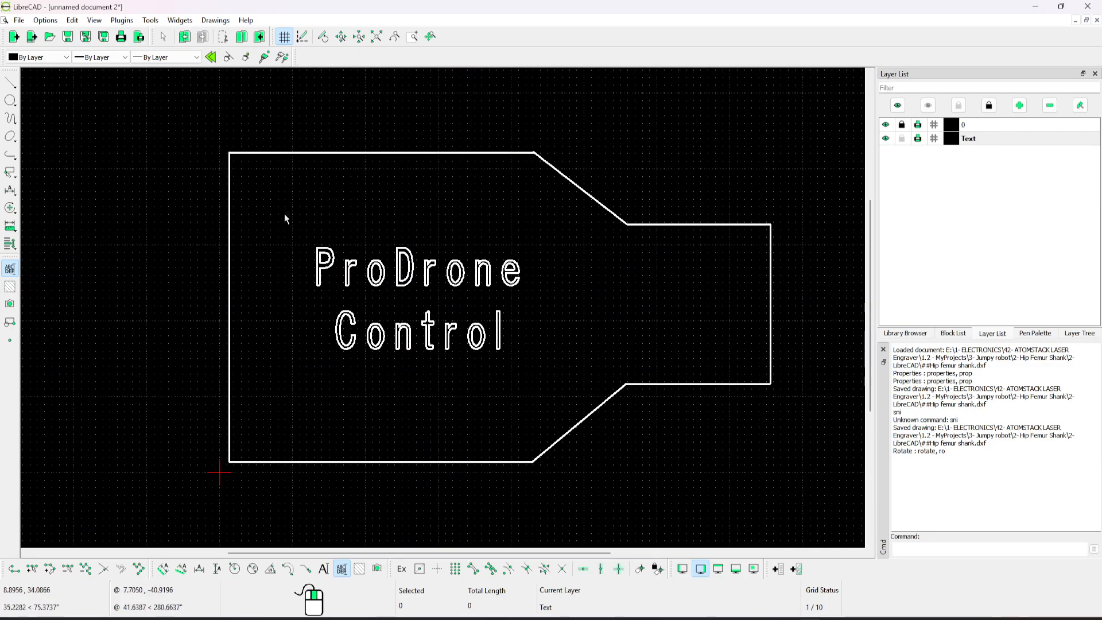
Examine the options for exporting the drawing as CAM/plain SVG and close them without exporting.
{"action": "left_click", "coordinate": [19, 20]}
{"action": "mouse_move", "coordinate": [52, 145]}
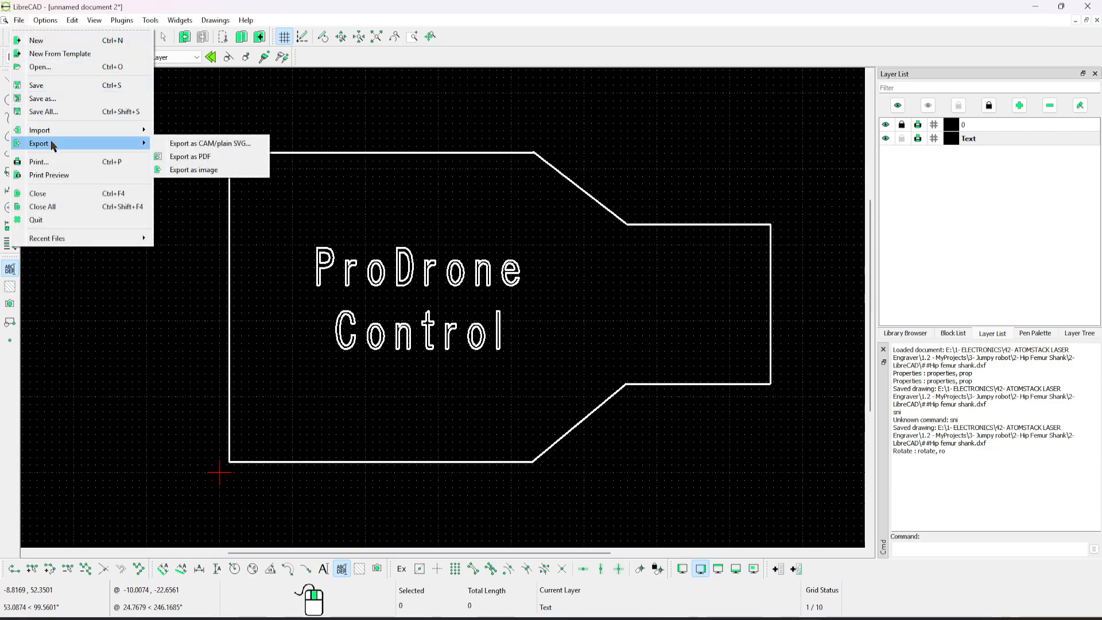
{"action": "left_click", "coordinate": [201, 143]}
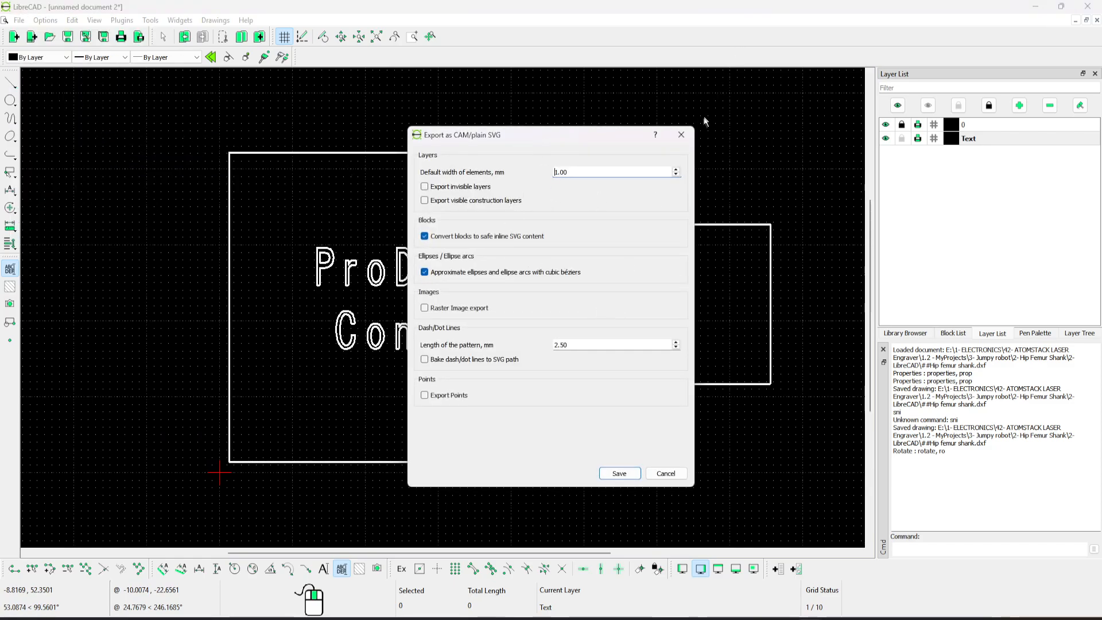
{"action": "left_click", "coordinate": [681, 135]}
Hide the Text layer and show it again.
{"action": "left_click_drag", "start_coordinate": [478, 153], "coordinate": [612, 261]}
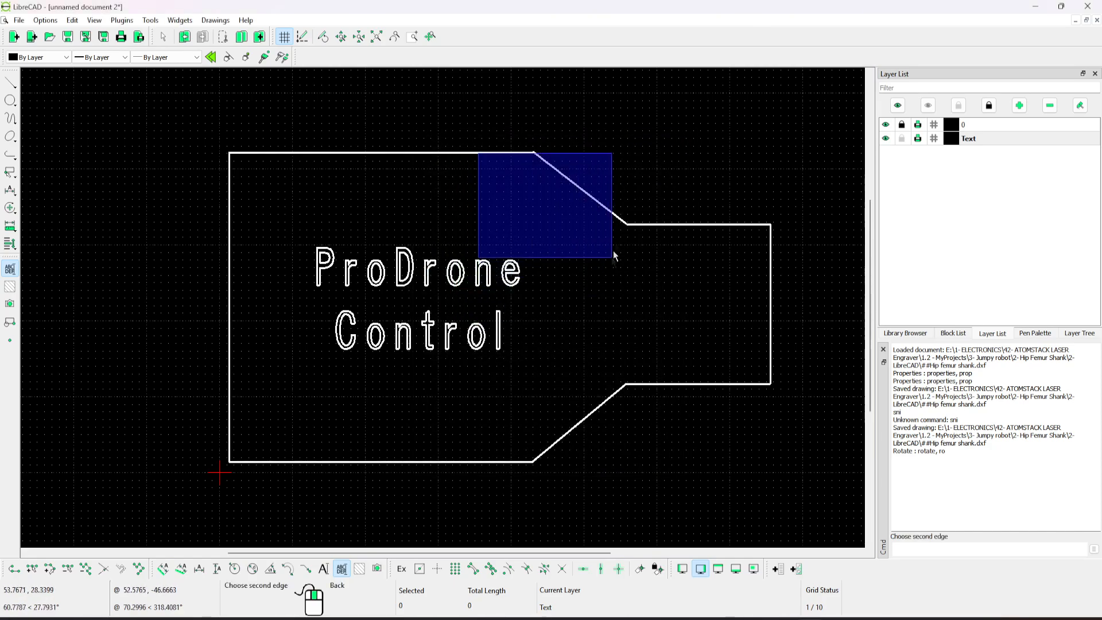
{"action": "right_click", "coordinate": [613, 236]}
{"action": "left_click", "coordinate": [539, 191]}
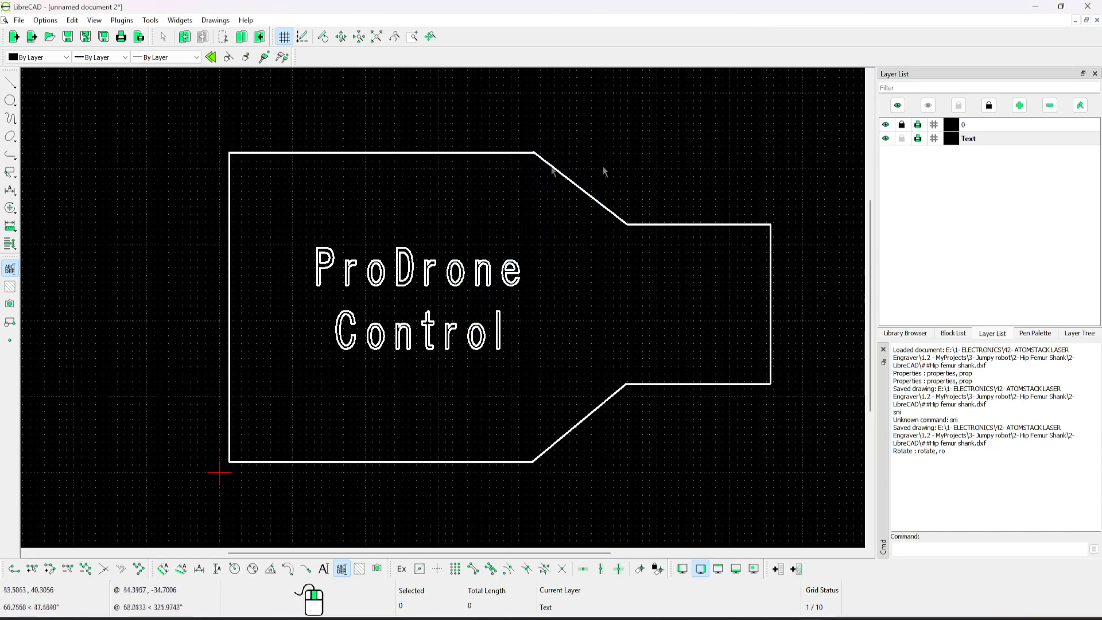
{"action": "left_click", "coordinate": [886, 139]}
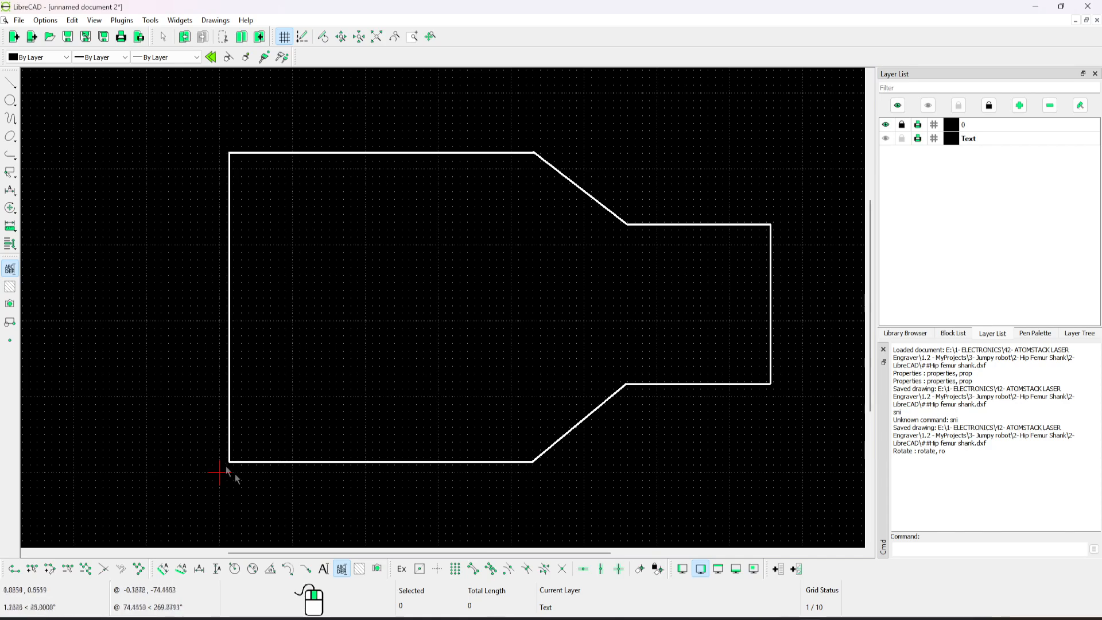
{"action": "left_click", "coordinate": [886, 139]}
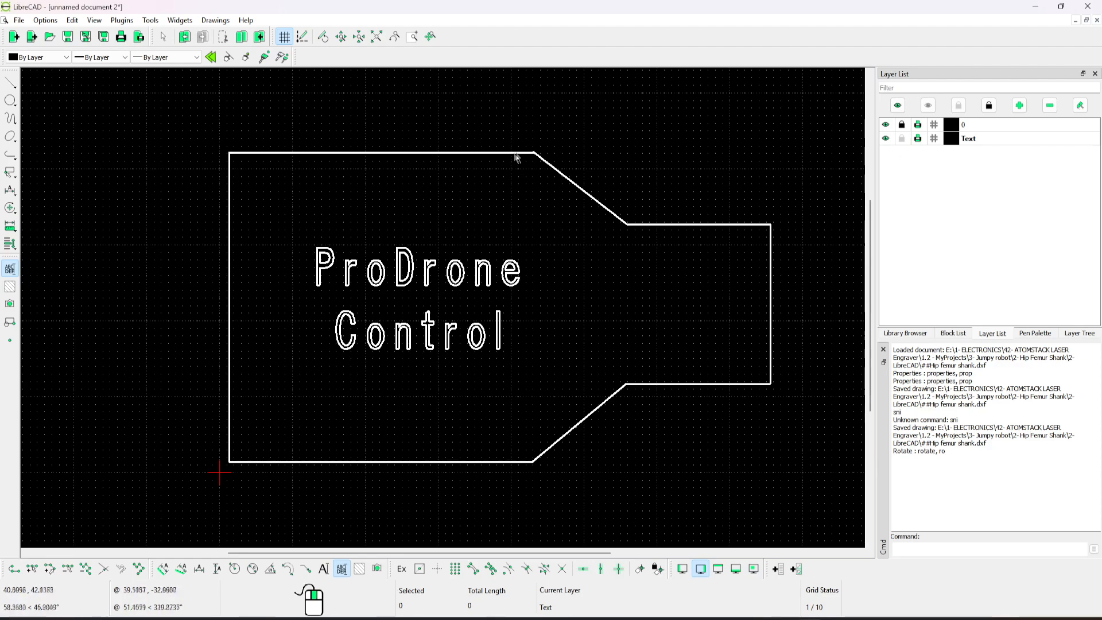
Open the settings of the "ProDrone Control" text, look through the available fonts, and cancel.
{"action": "left_click", "coordinate": [447, 274]}
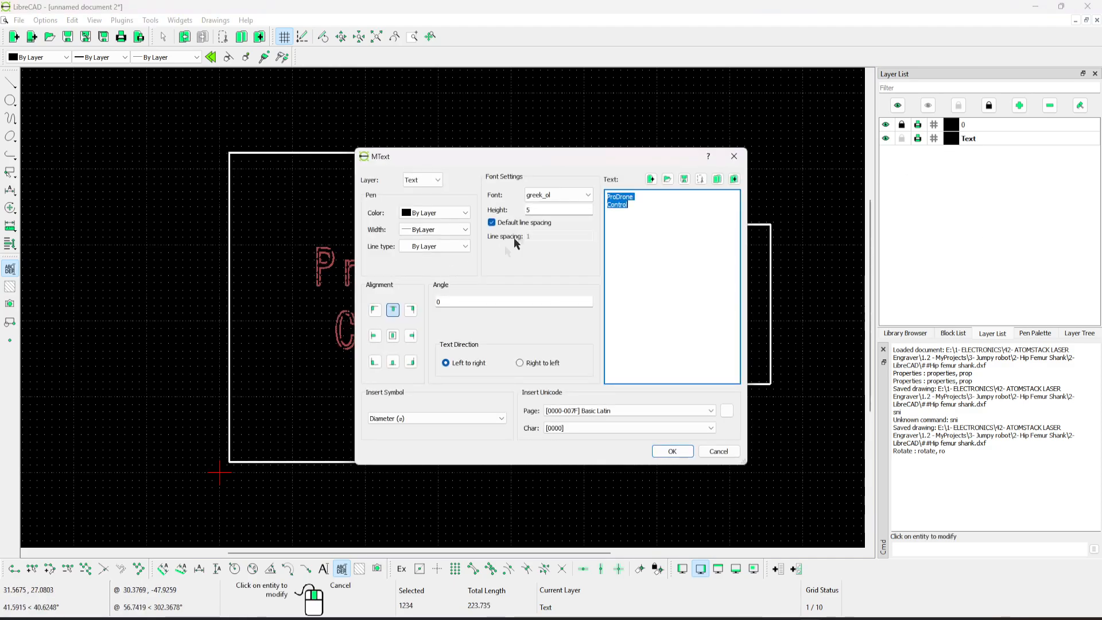
{"action": "left_click", "coordinate": [582, 198]}
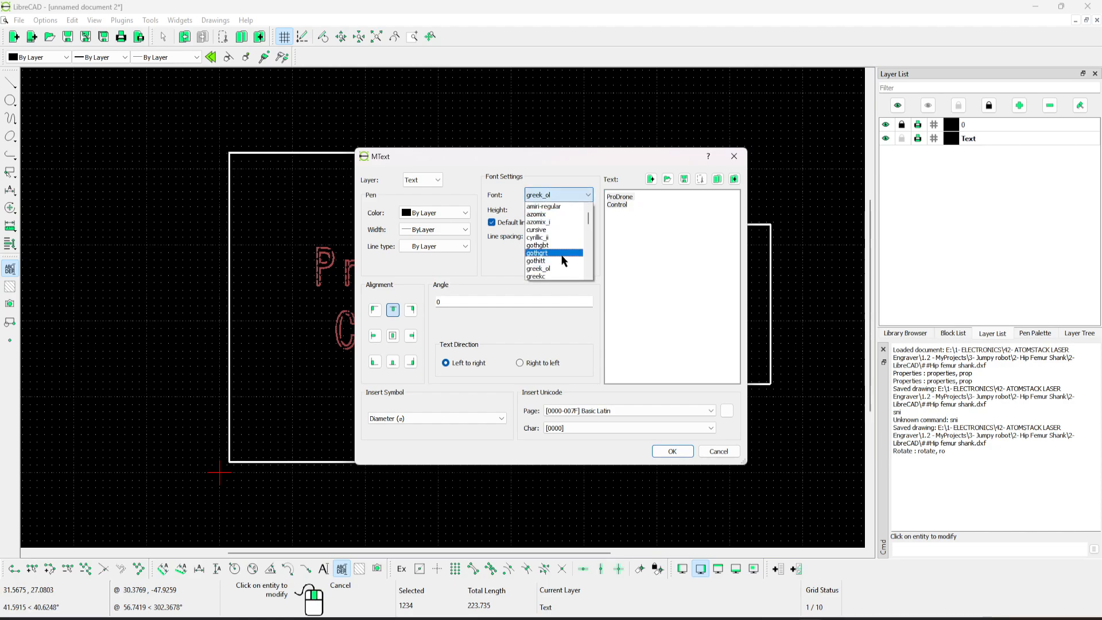
{"action": "left_click", "coordinate": [476, 164]}
{"action": "left_click", "coordinate": [734, 156]}
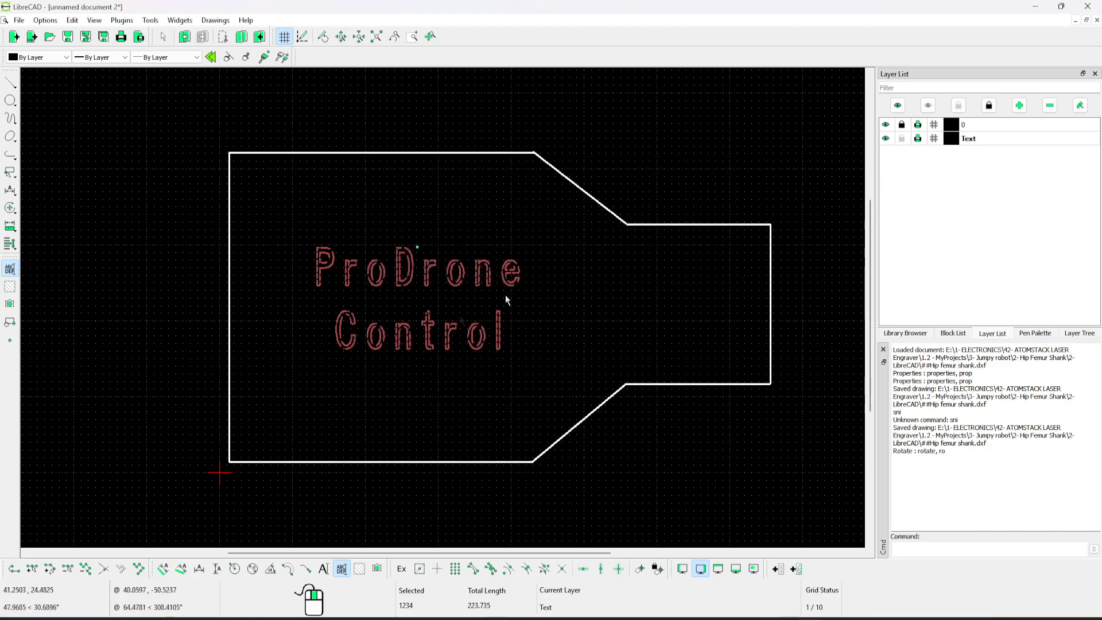
Examine the outlined letters of the "ProDrone Control" text up close and clear its selection.
{"action": "scroll", "coordinate": [384, 287], "scroll_direction": "up", "scroll_amount": 2}
{"action": "scroll", "coordinate": [468, 295], "scroll_direction": "up", "scroll_amount": 3}
{"action": "left_click", "coordinate": [469, 294]}
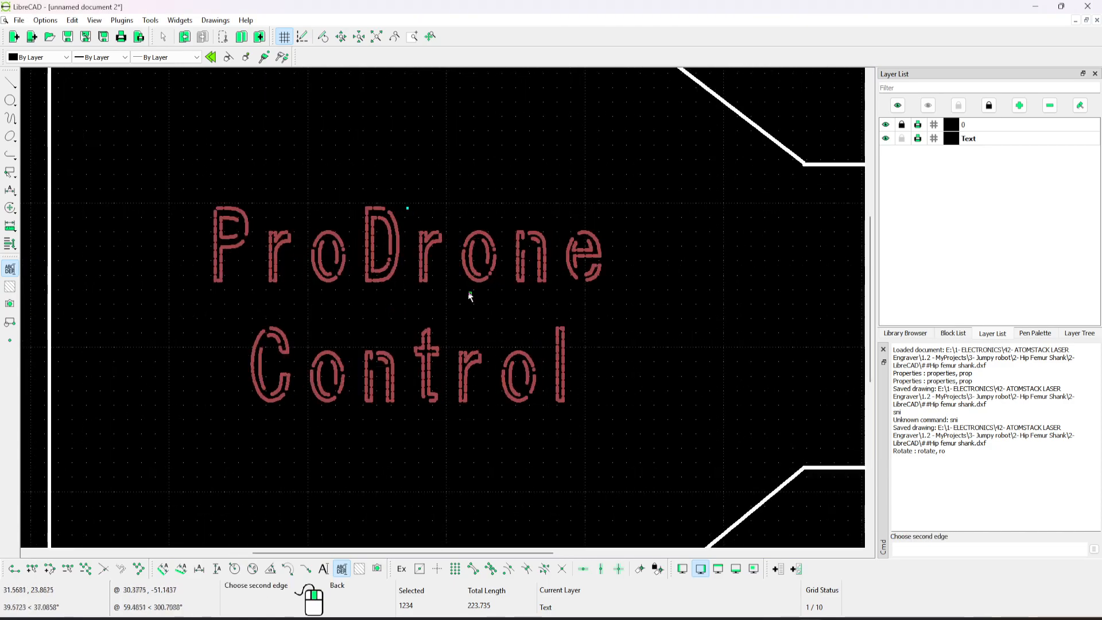
{"action": "key", "text": "Escape"}
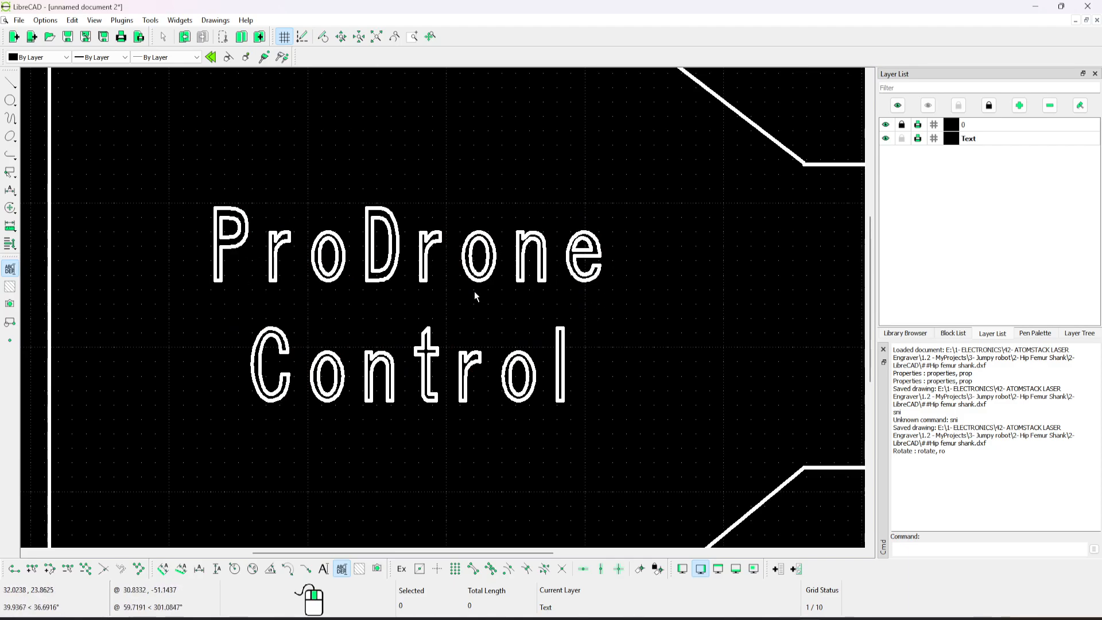
{"action": "scroll", "coordinate": [508, 390], "scroll_direction": "down", "scroll_amount": 3}
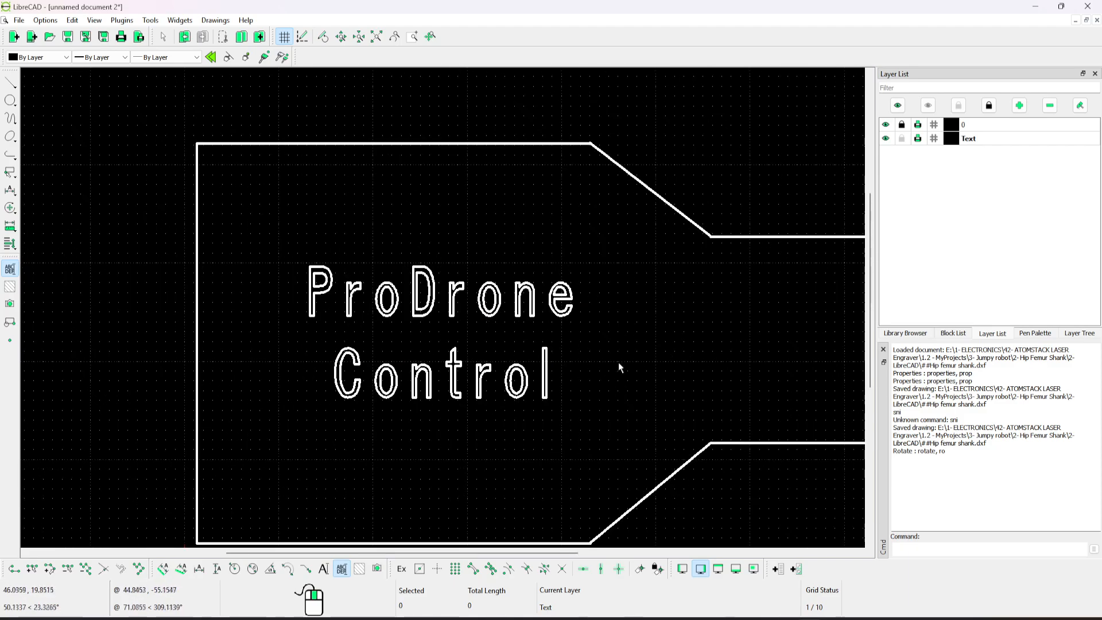
{"action": "middle_click_drag", "start_coordinate": [618, 363], "coordinate": [588, 342]}
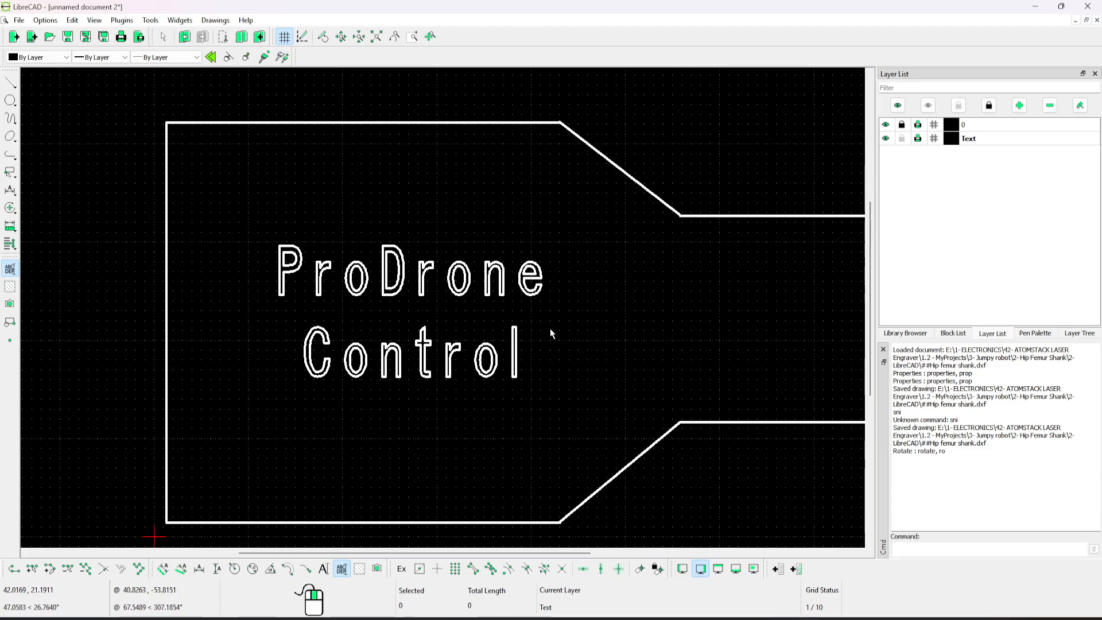
{"action": "middle_click_drag", "start_coordinate": [563, 323], "coordinate": [528, 299]}
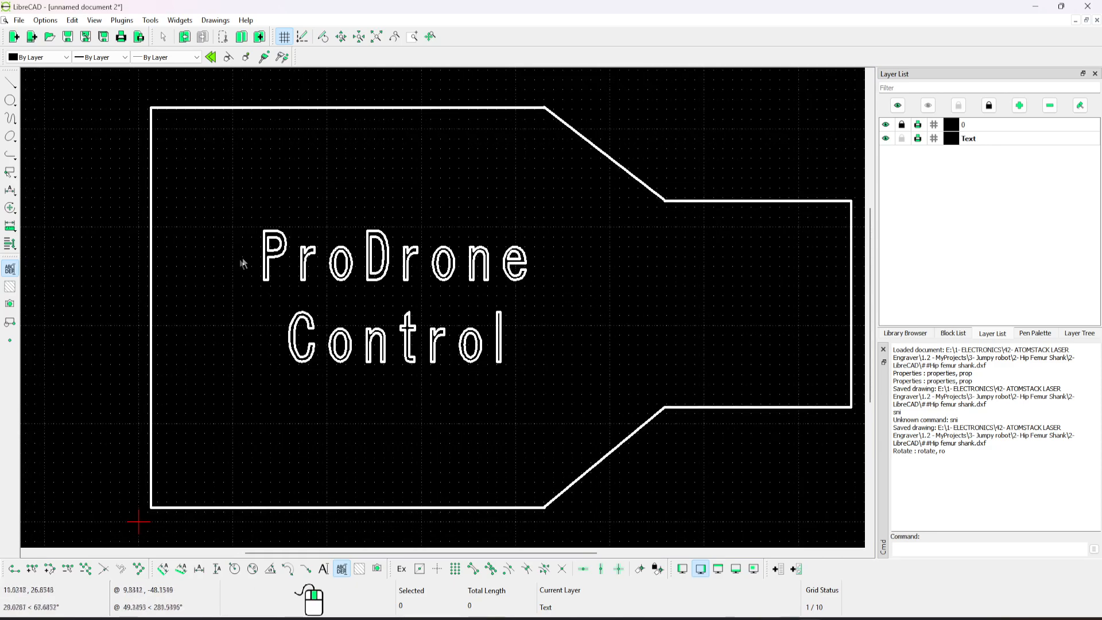
Select the whole "ProDrone Control" text and explode it into separate letters.
{"action": "left_click_drag", "start_coordinate": [248, 196], "coordinate": [579, 399]}
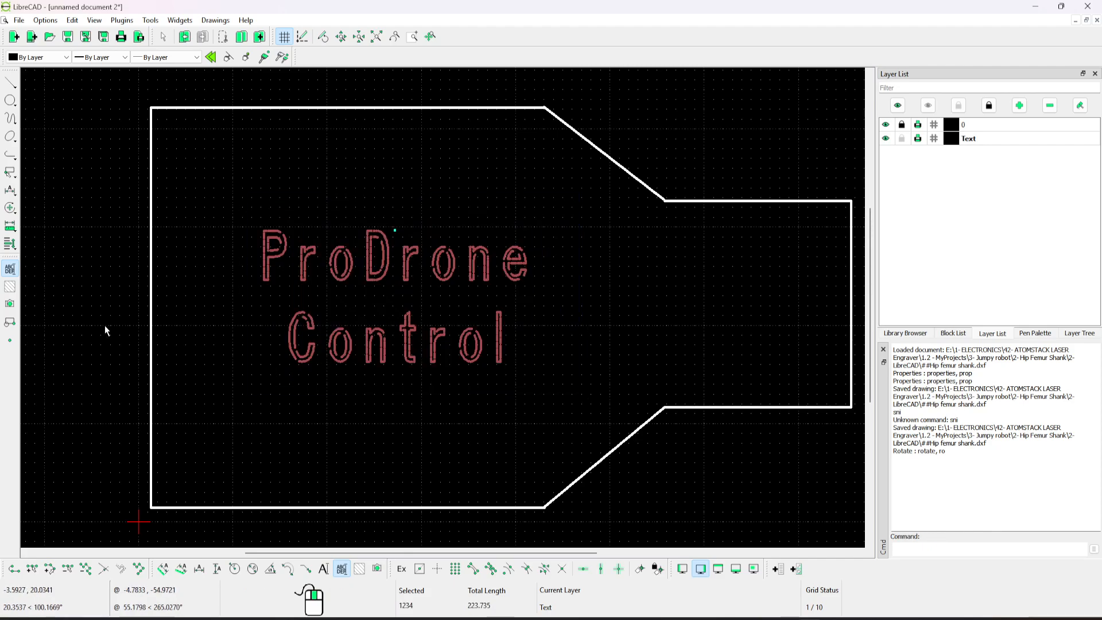
{"action": "left_click", "coordinate": [11, 208]}
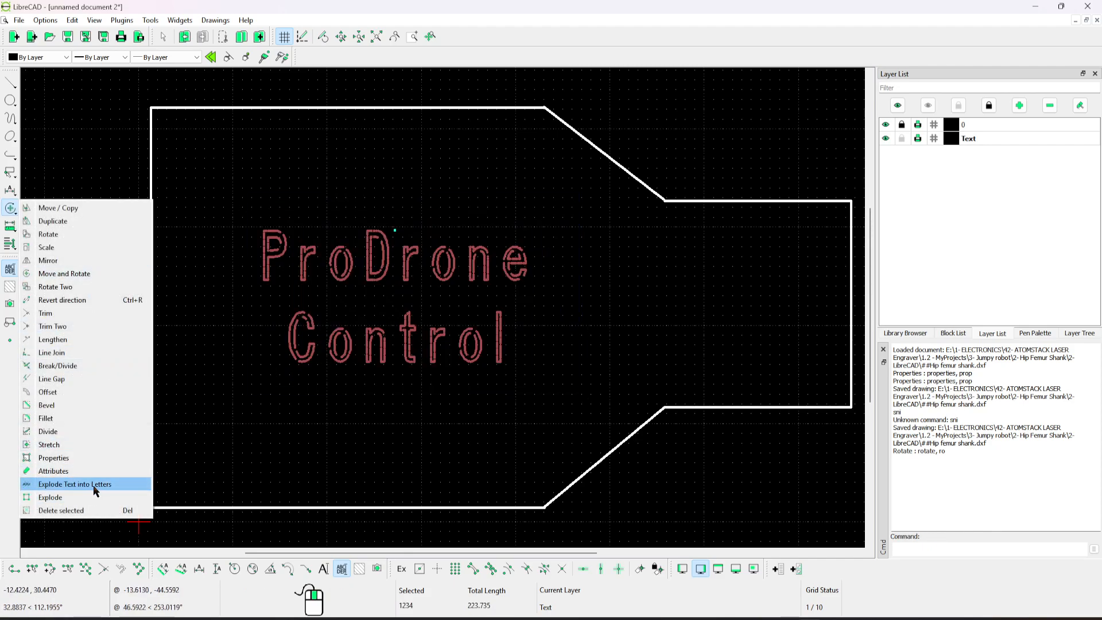
{"action": "left_click", "coordinate": [174, 439]}
{"action": "left_click_drag", "start_coordinate": [205, 415], "coordinate": [257, 325]}
{"action": "left_click", "coordinate": [265, 269]}
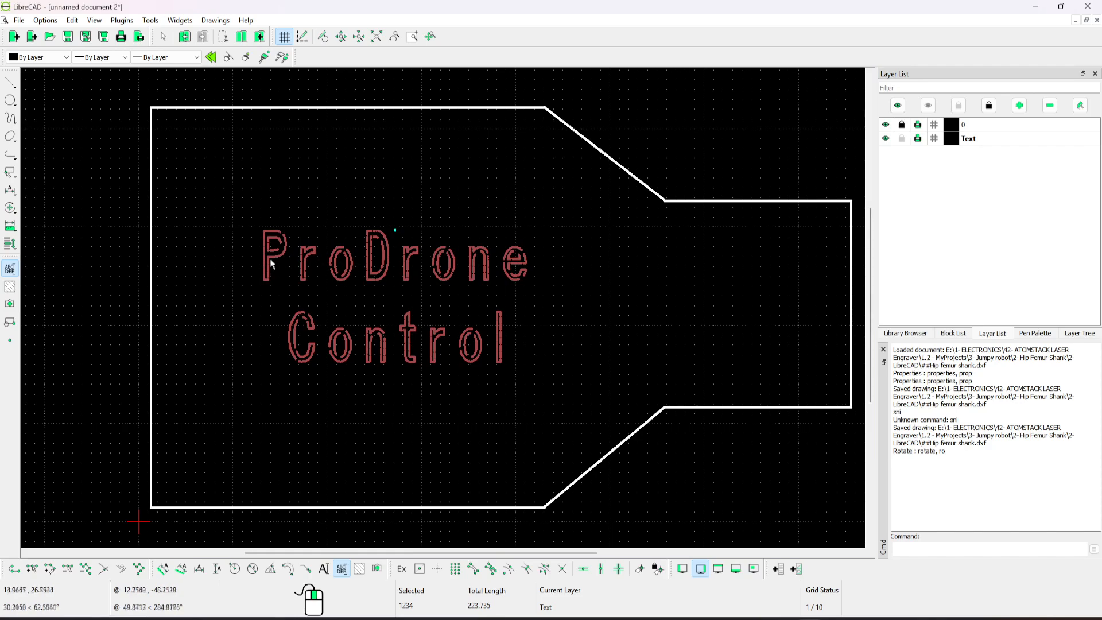
{"action": "left_click", "coordinate": [258, 248]}
{"action": "left_click_drag", "start_coordinate": [239, 217], "coordinate": [571, 386]}
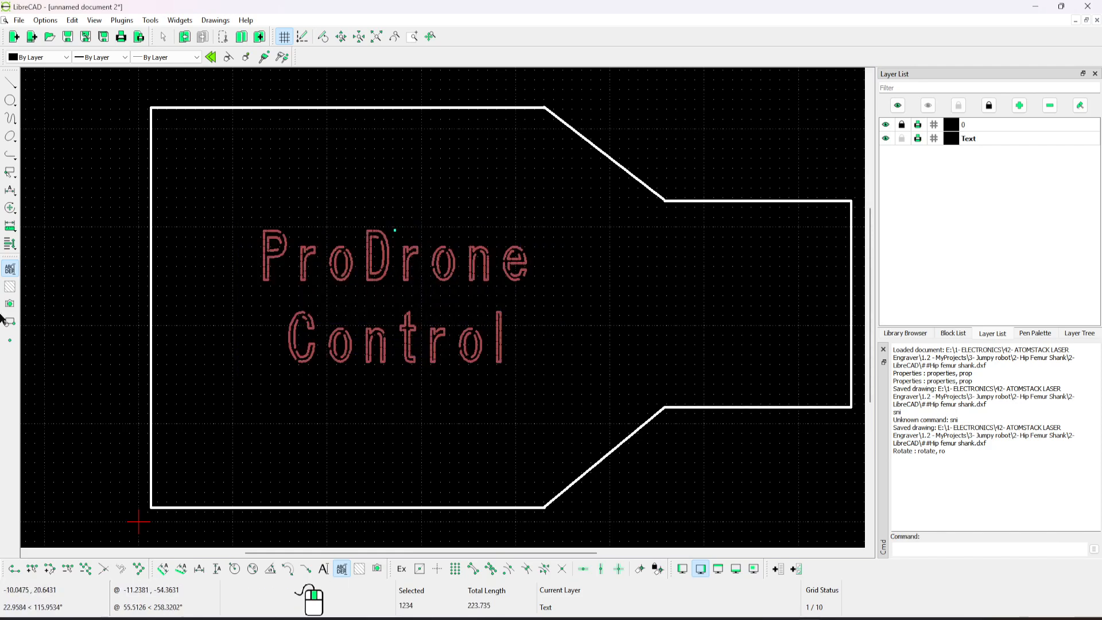
{"action": "left_click", "coordinate": [11, 208]}
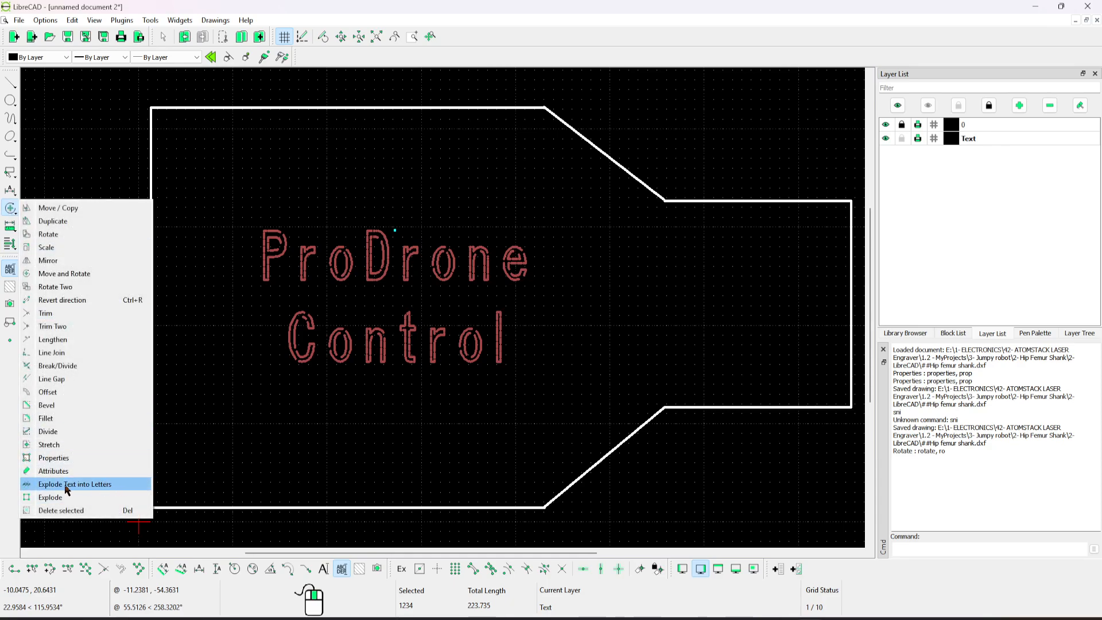
{"action": "left_click", "coordinate": [108, 485]}
Check the letters P, r, o, D and r of "ProDrone" by selecting them one by one, and clear the selection.
{"action": "left_click", "coordinate": [263, 281]}
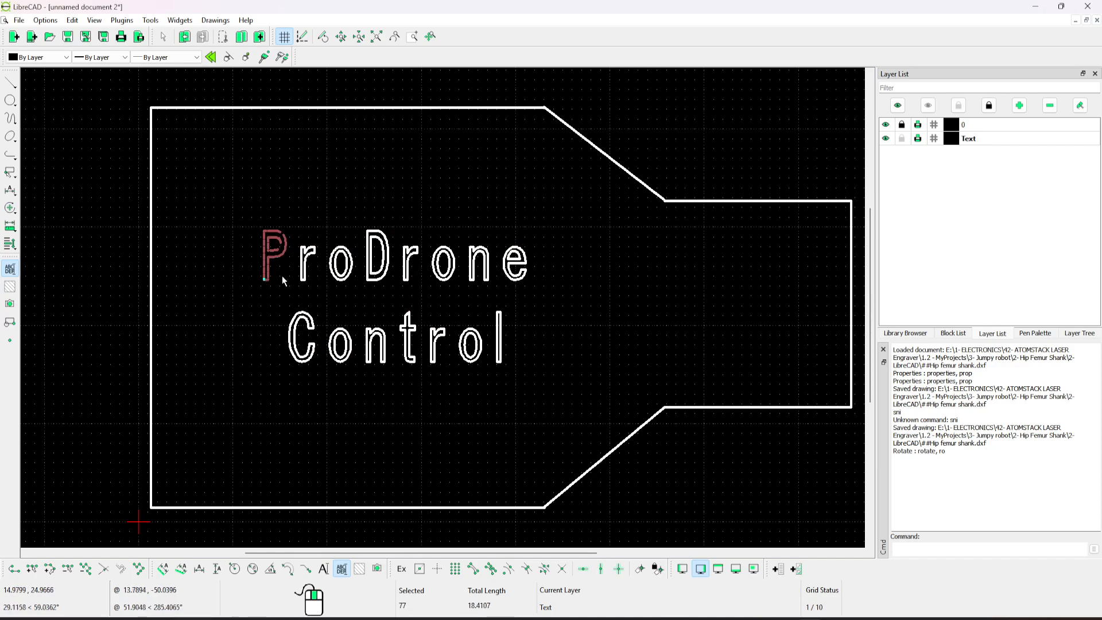
{"action": "left_click", "coordinate": [303, 280]}
{"action": "left_click", "coordinate": [336, 278]}
{"action": "left_click", "coordinate": [381, 276]}
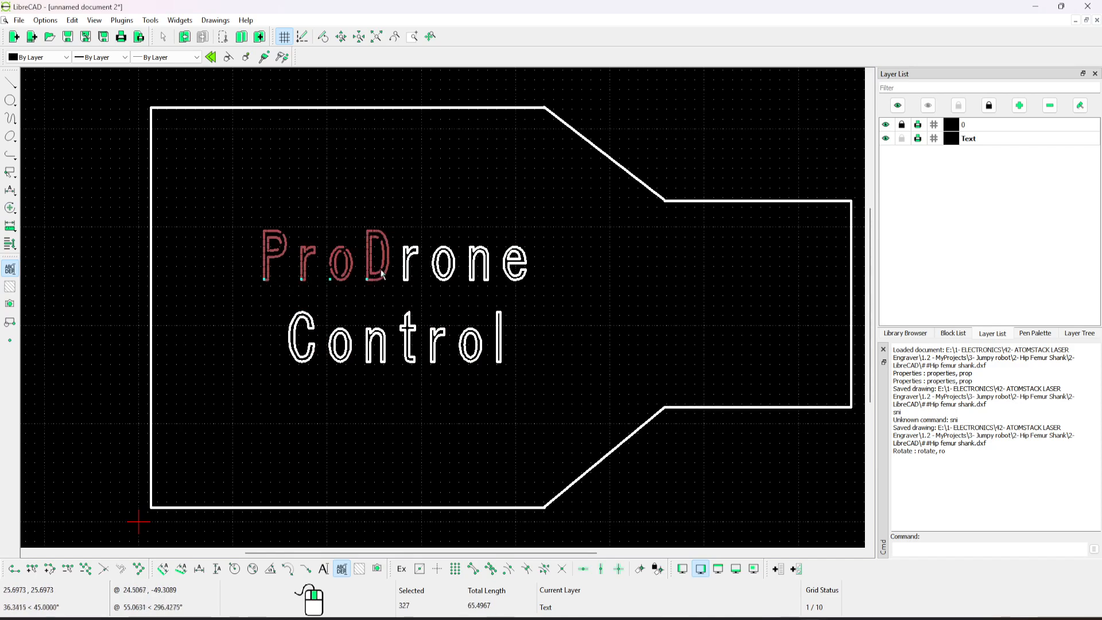
{"action": "left_click", "coordinate": [407, 276]}
{"action": "key", "text": "Escape"}
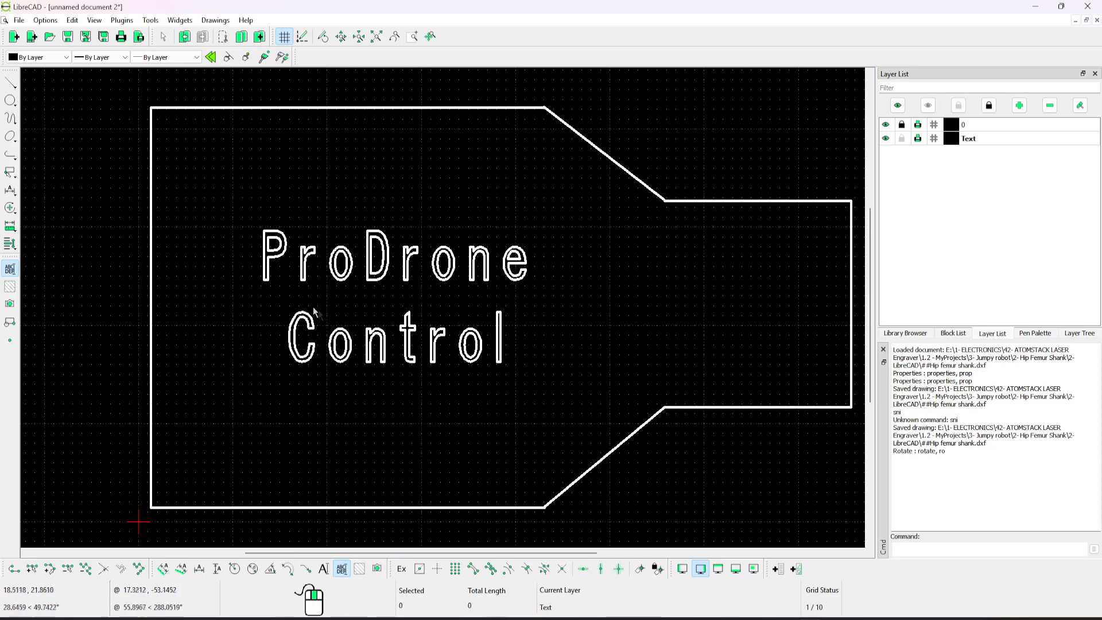
Select all the letters of the "ProDrone Control" label and explode them into individual segments.
{"action": "left_click", "coordinate": [10, 208]}
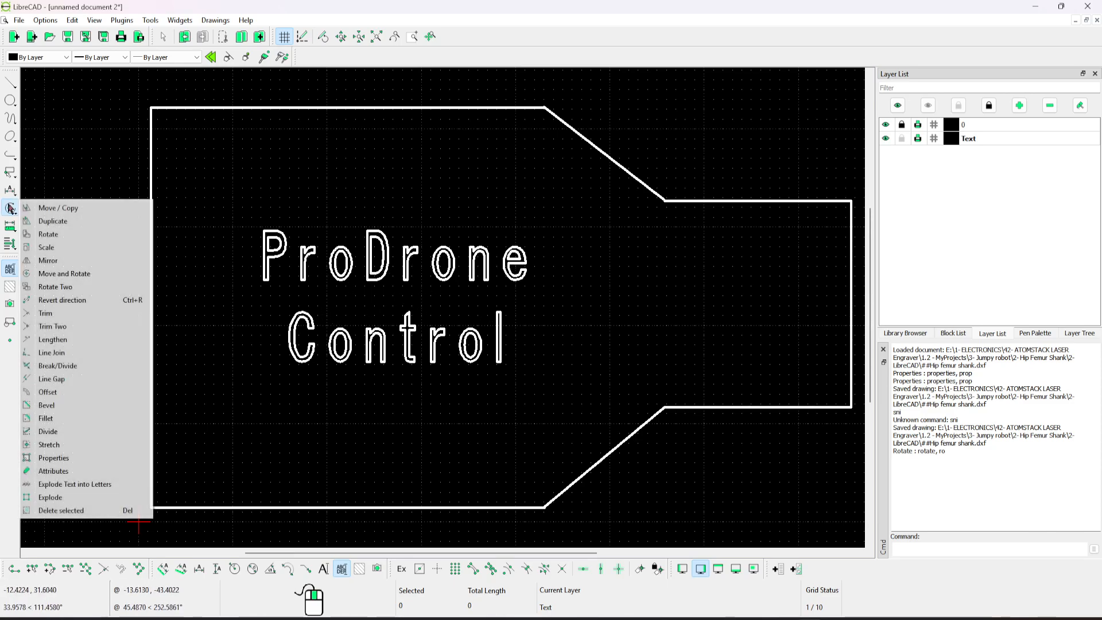
{"action": "left_click", "coordinate": [211, 340]}
{"action": "left_click_drag", "start_coordinate": [210, 341], "coordinate": [459, 221]}
{"action": "left_click_drag", "start_coordinate": [213, 184], "coordinate": [125, 258]}
{"action": "key", "text": "Escape"}
{"action": "left_click_drag", "start_coordinate": [241, 200], "coordinate": [526, 394]}
{"action": "left_click_drag", "start_coordinate": [241, 214], "coordinate": [579, 383]}
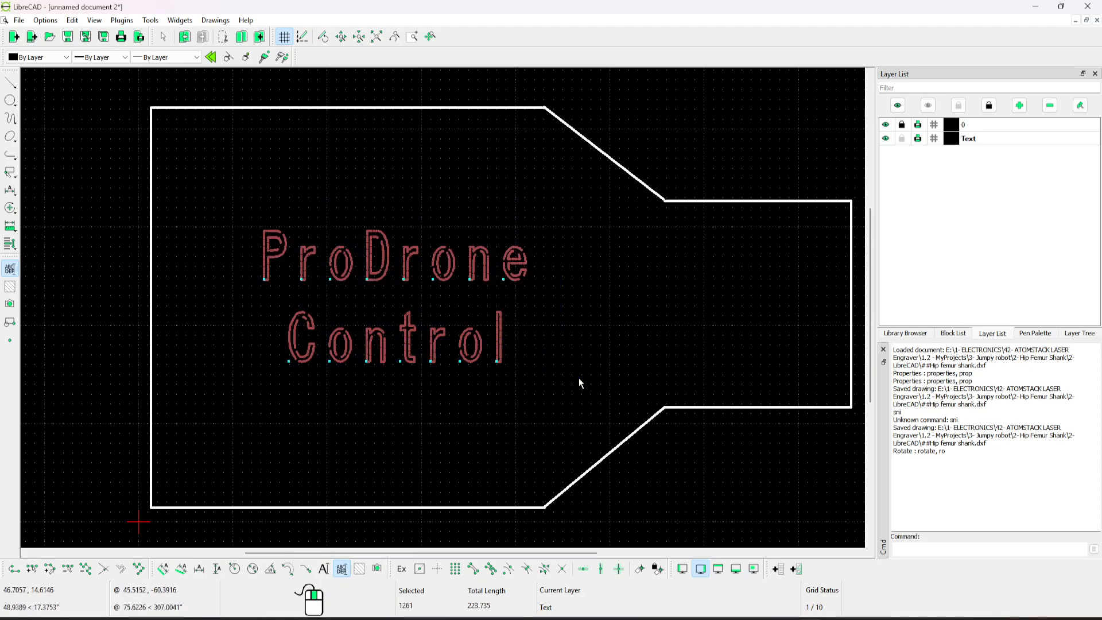
{"action": "left_click", "coordinate": [12, 214]}
{"action": "left_click", "coordinate": [73, 497]}
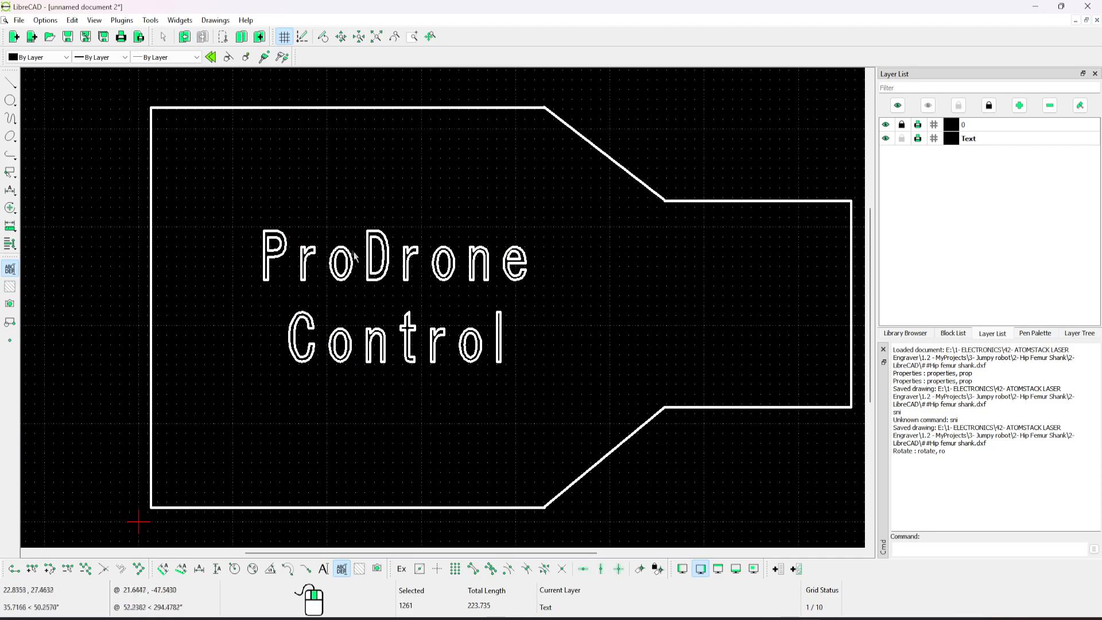
Check the individual segments of the letter P by selecting several along its outer and inner outlines, and clear the selection.
{"action": "scroll", "coordinate": [285, 247], "scroll_direction": "up", "scroll_amount": 11}
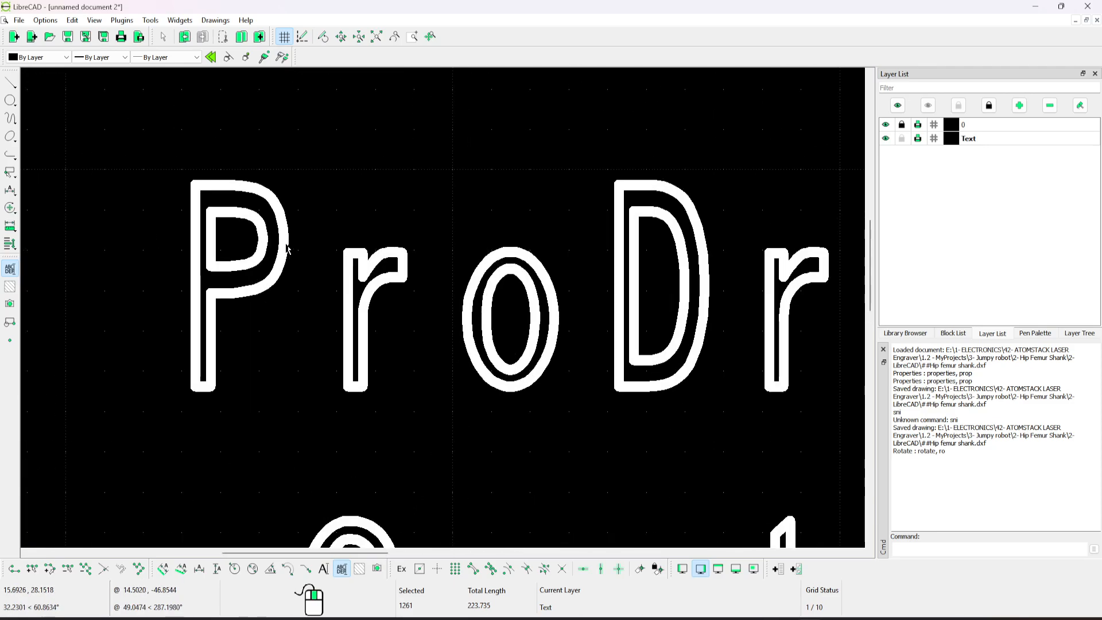
{"action": "left_click", "coordinate": [283, 239]}
{"action": "left_click", "coordinate": [283, 256]}
{"action": "left_click", "coordinate": [274, 282]}
{"action": "left_click", "coordinate": [254, 304]}
{"action": "left_click", "coordinate": [218, 314]}
{"action": "left_click", "coordinate": [195, 315]}
{"action": "left_click", "coordinate": [279, 201]}
{"action": "left_click", "coordinate": [254, 167]}
{"action": "left_click", "coordinate": [201, 156]}
{"action": "left_click", "coordinate": [161, 156]}
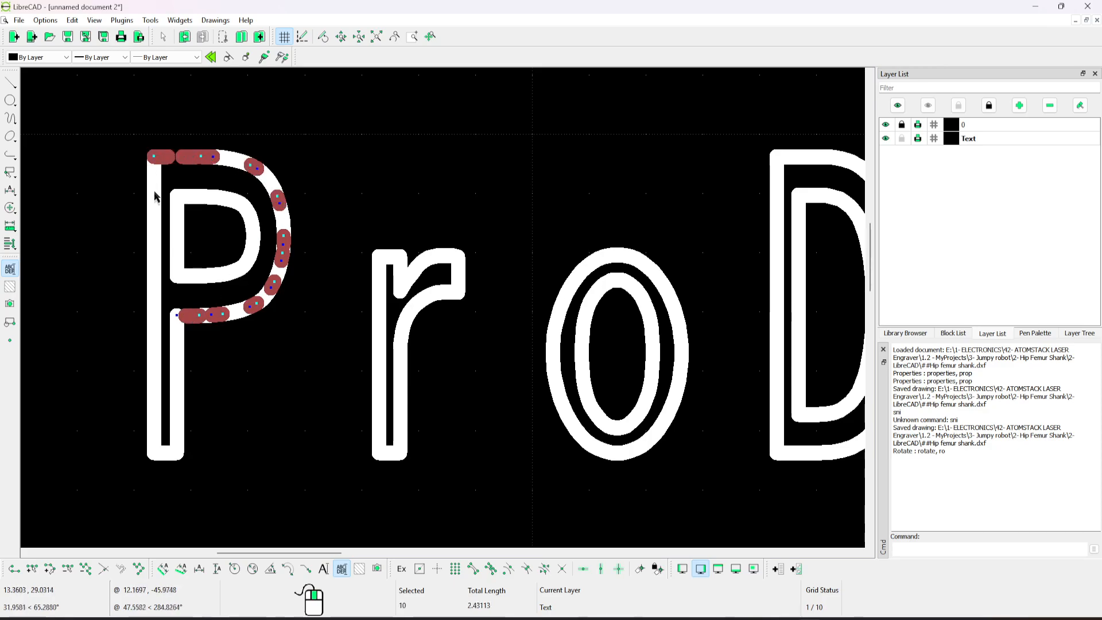
{"action": "left_click", "coordinate": [154, 195]}
{"action": "left_click", "coordinate": [183, 250]}
{"action": "left_click", "coordinate": [217, 201]}
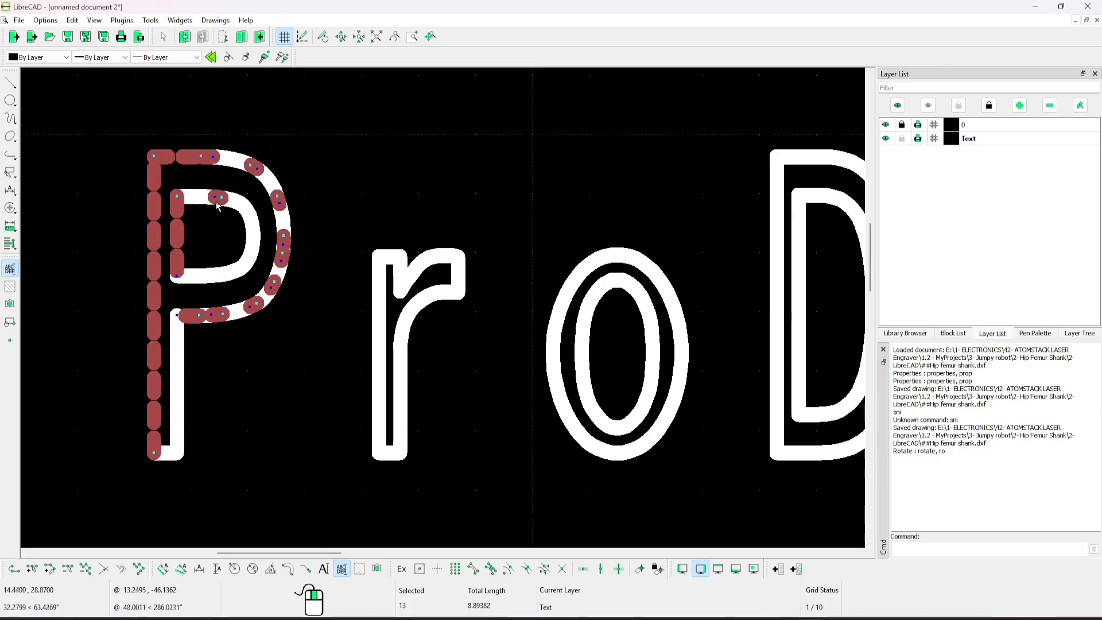
{"action": "key", "text": "Escape"}
Open the CAM/plain SVG export options for the exploded drawing and cancel without exporting.
{"action": "scroll", "coordinate": [317, 280], "scroll_direction": "down", "scroll_amount": 6}
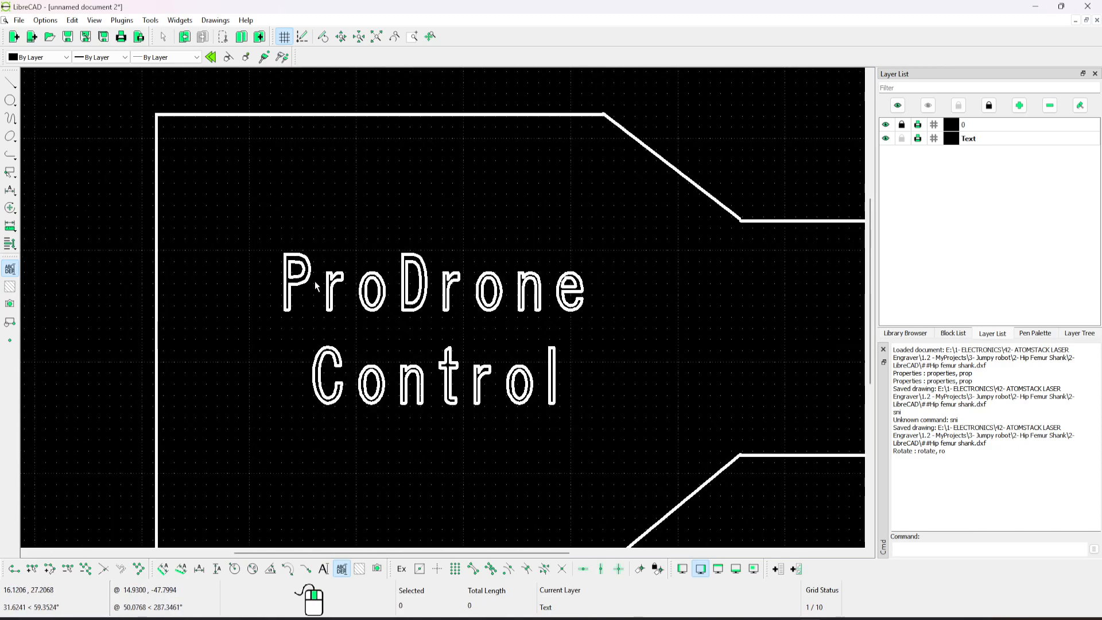
{"action": "scroll", "coordinate": [316, 284], "scroll_direction": "down", "scroll_amount": 3}
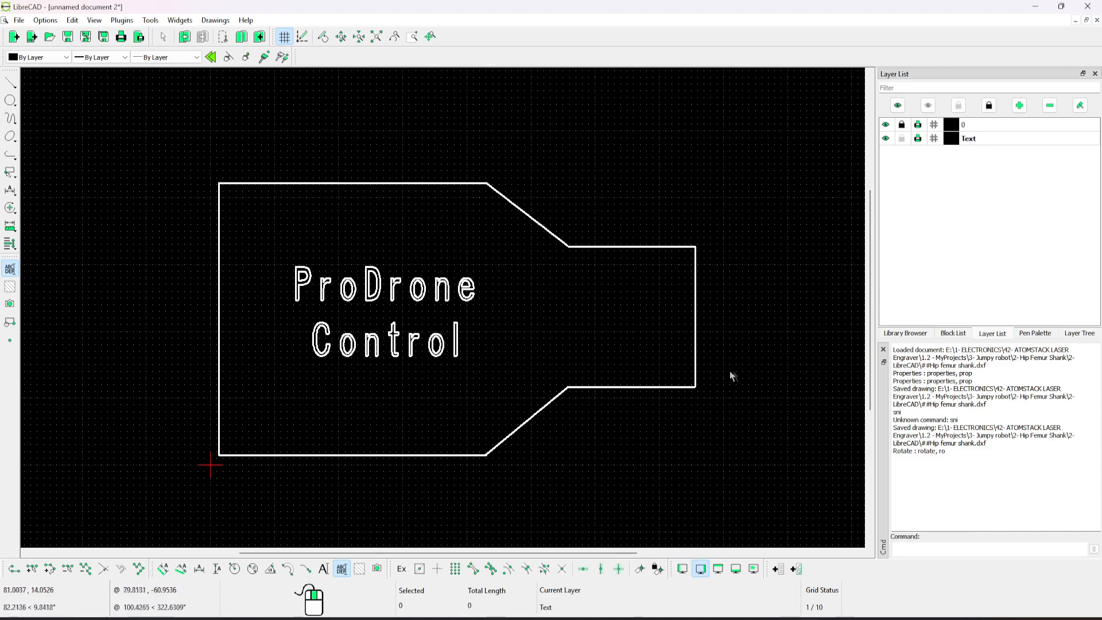
{"action": "middle_click_drag", "start_coordinate": [752, 364], "coordinate": [718, 326]}
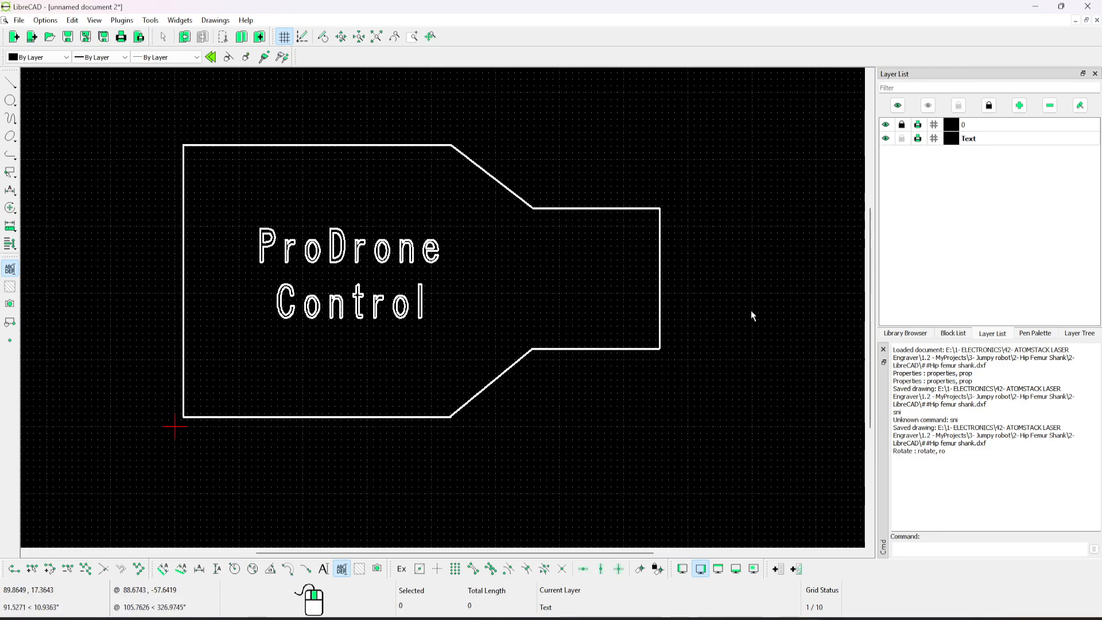
{"action": "left_click", "coordinate": [19, 20]}
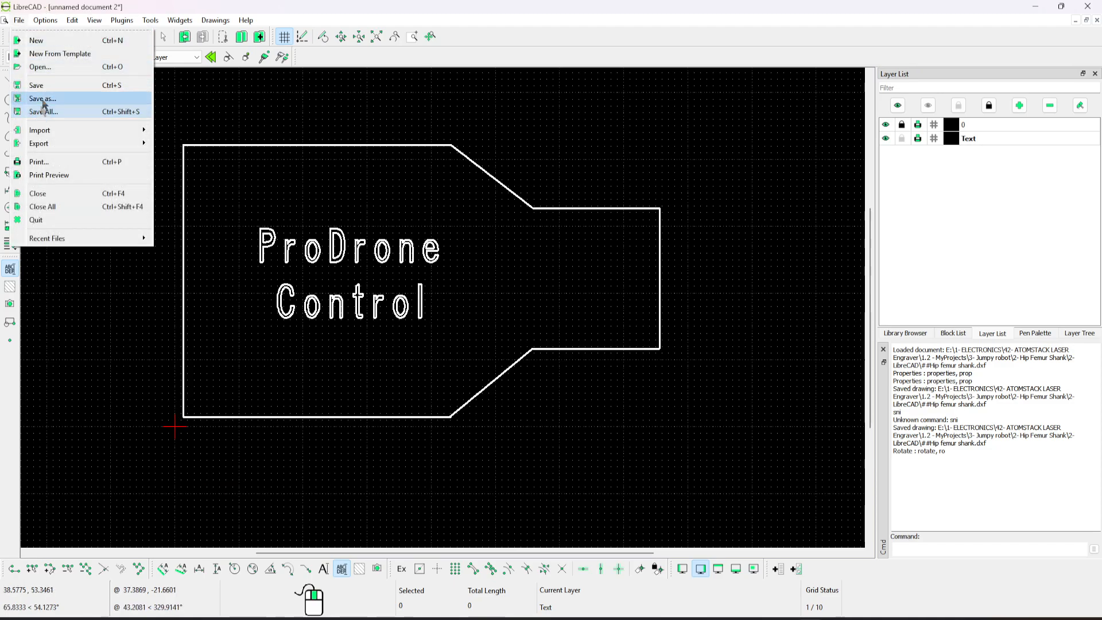
{"action": "mouse_move", "coordinate": [73, 143]}
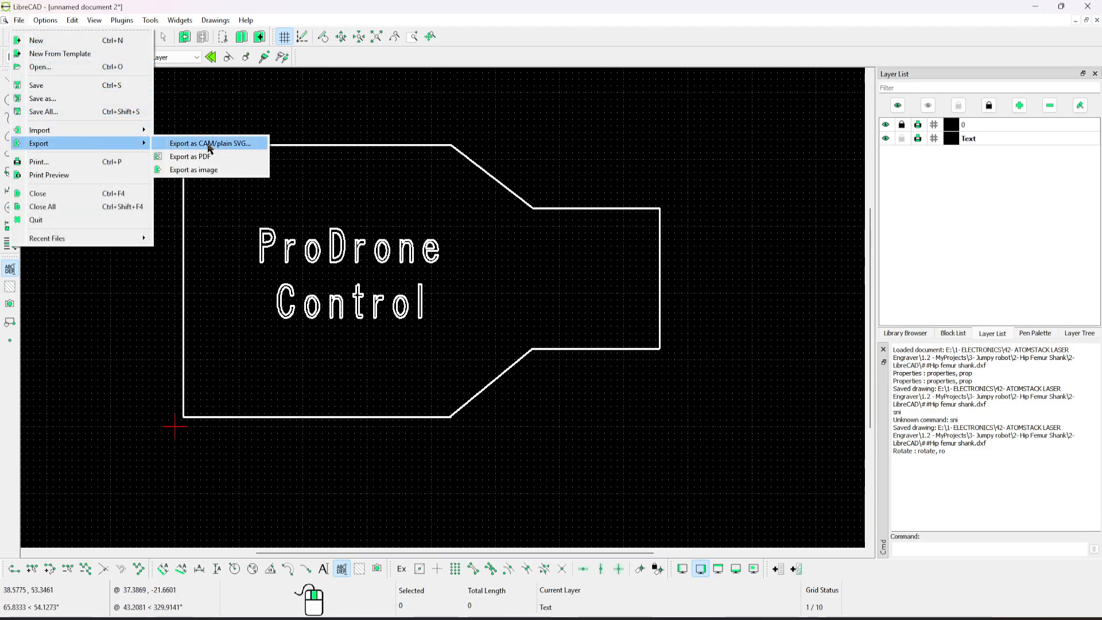
{"action": "left_click", "coordinate": [232, 145]}
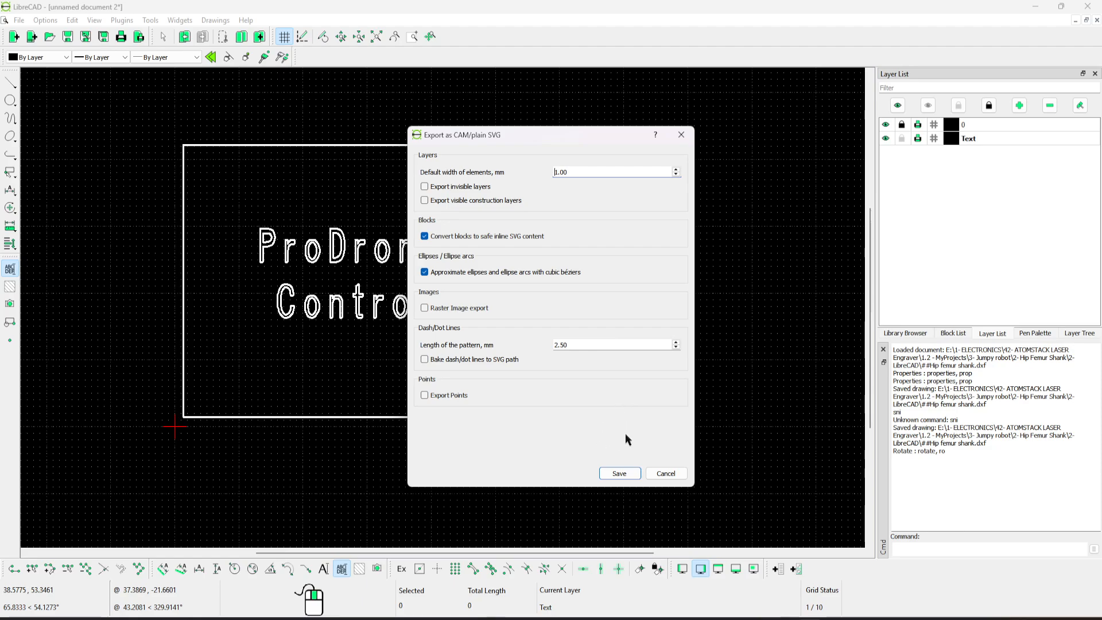
{"action": "left_click", "coordinate": [667, 475]}
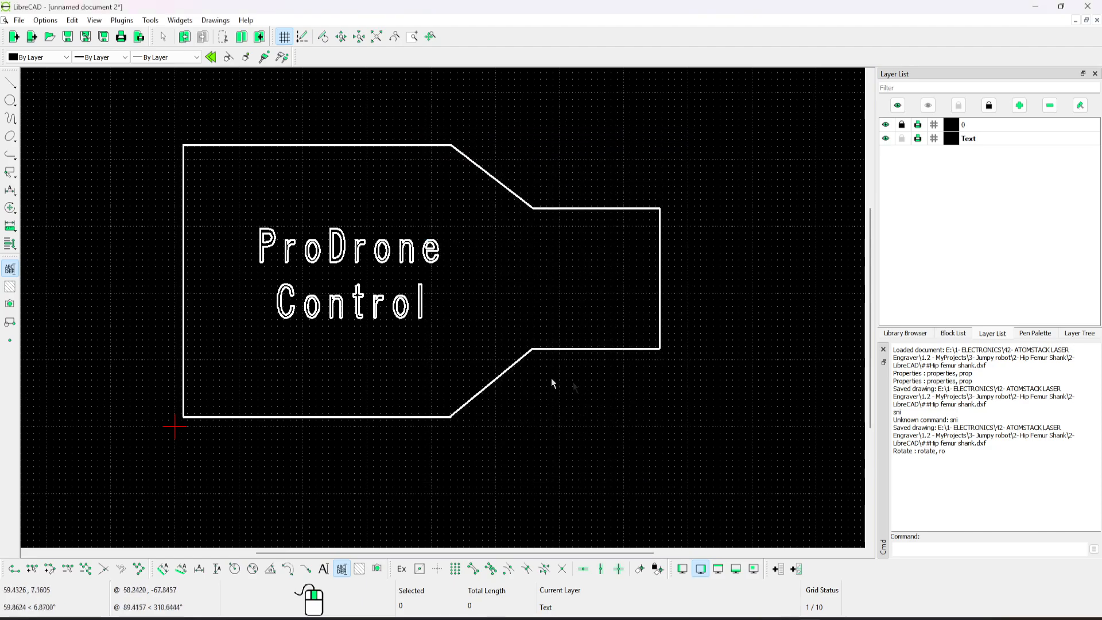